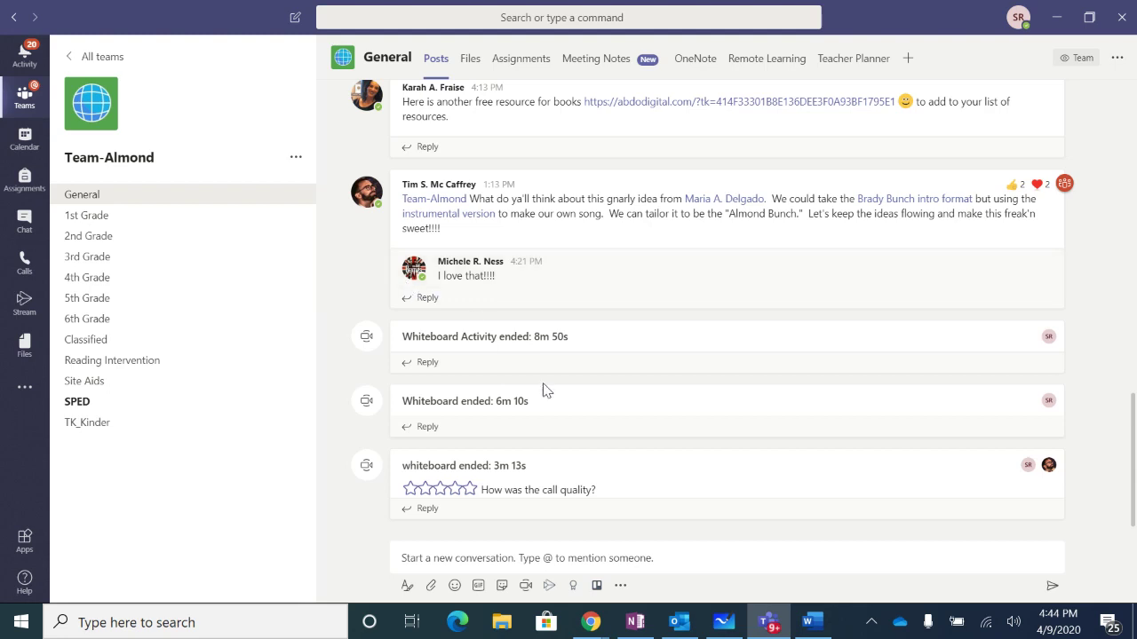
Start an instant meeting with the subject "Whiteboard" in the General channel and turn the camera off
{"action": "left_click", "coordinate": [525, 587]}
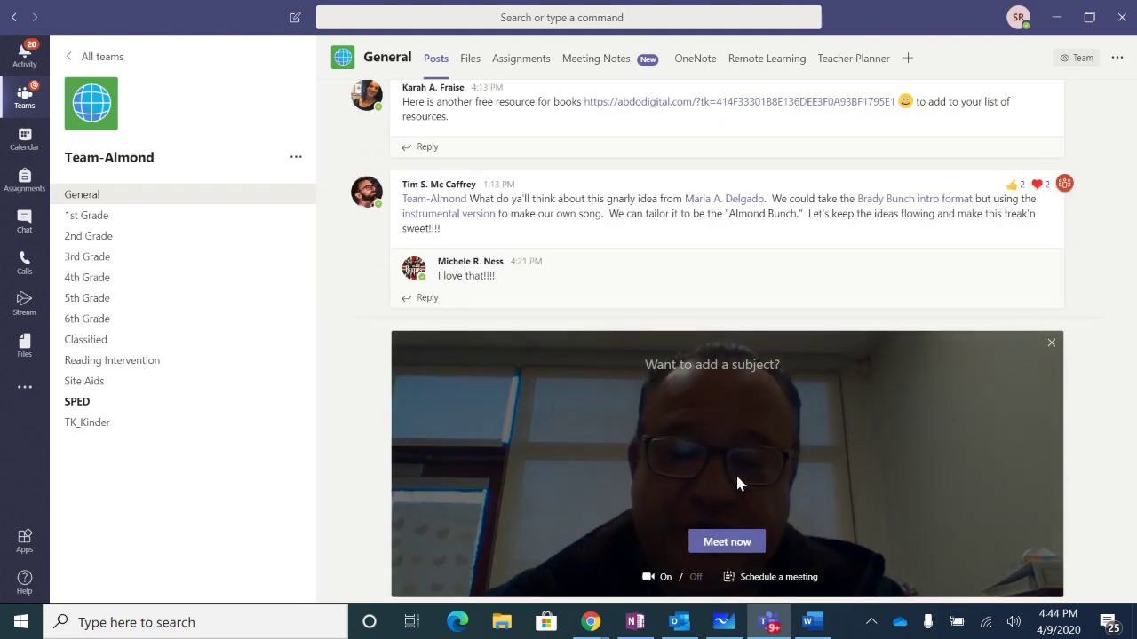
{"action": "type", "text": "White"}
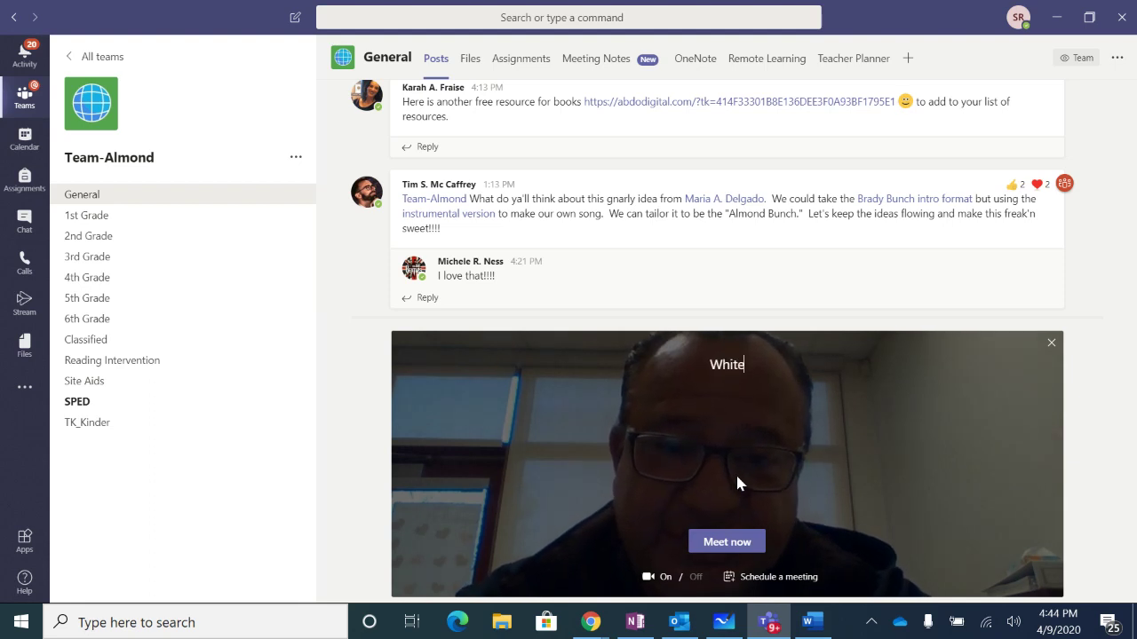
{"action": "type", "text": "board"}
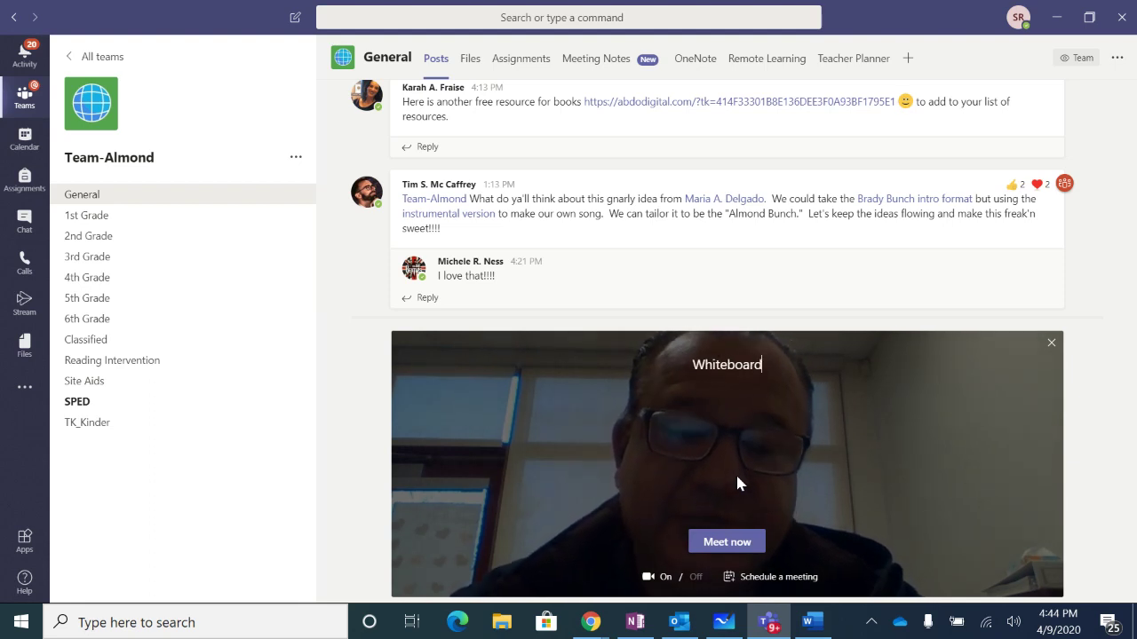
{"action": "left_click", "coordinate": [724, 543]}
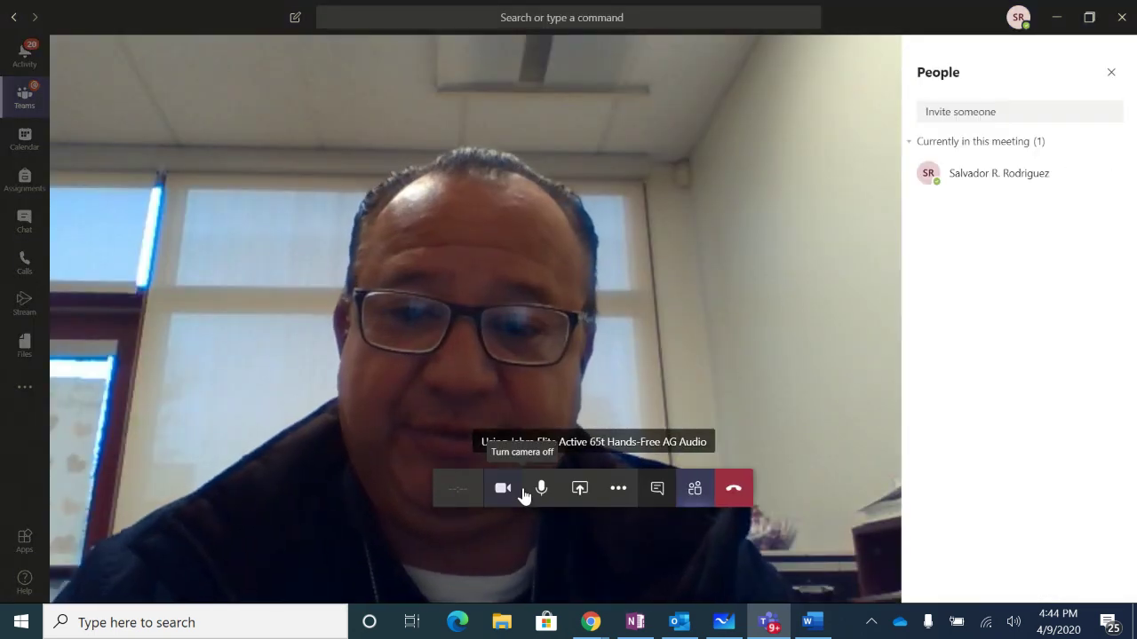
{"action": "left_click", "coordinate": [503, 490]}
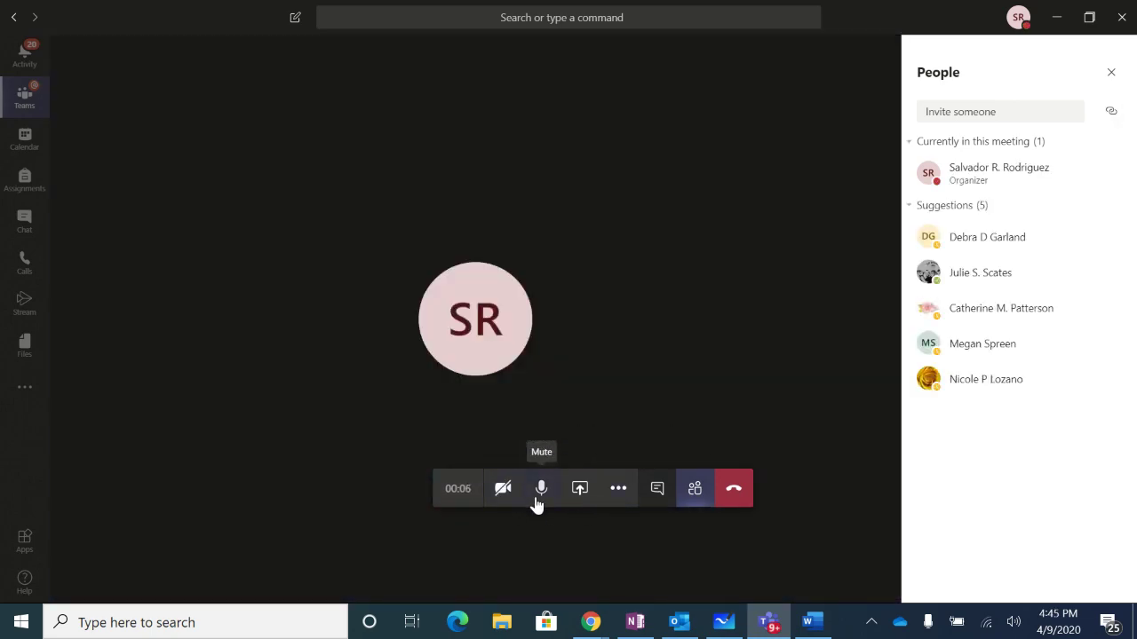
Present Microsoft Whiteboard in the meeting and close the participant list to enlarge the canvas
{"action": "left_click", "coordinate": [617, 492]}
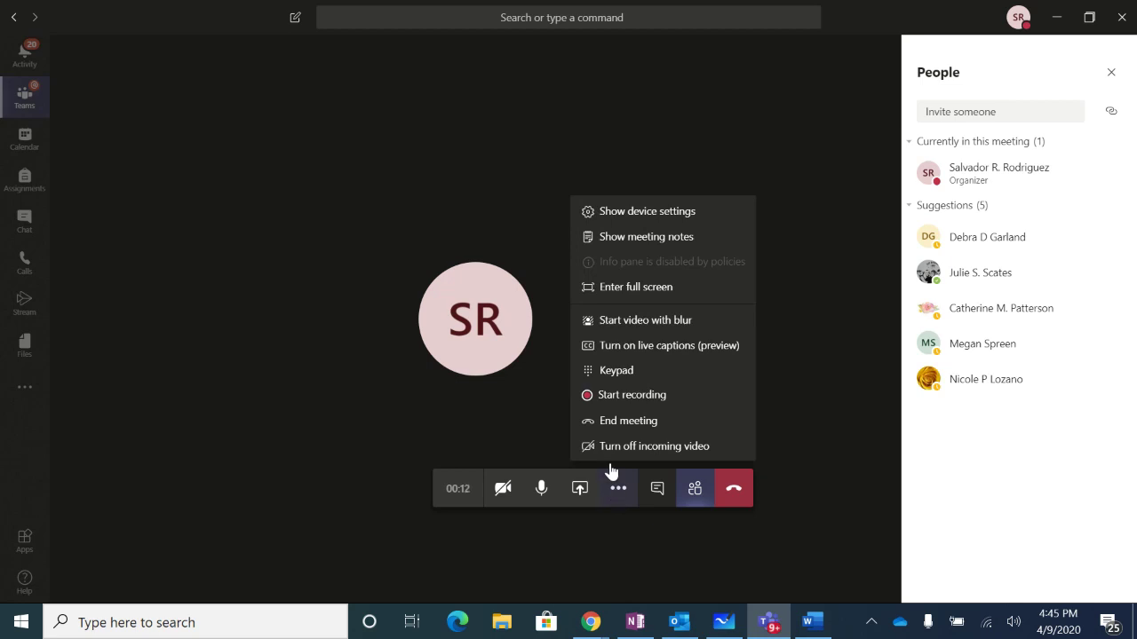
{"action": "left_click", "coordinate": [533, 419]}
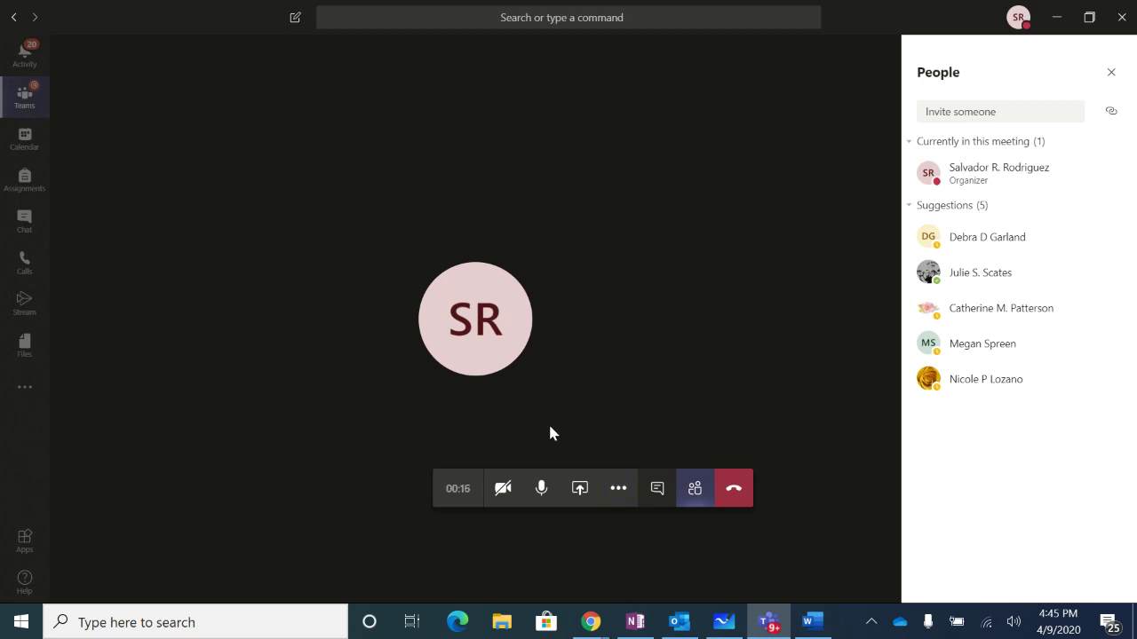
{"action": "left_click", "coordinate": [580, 491]}
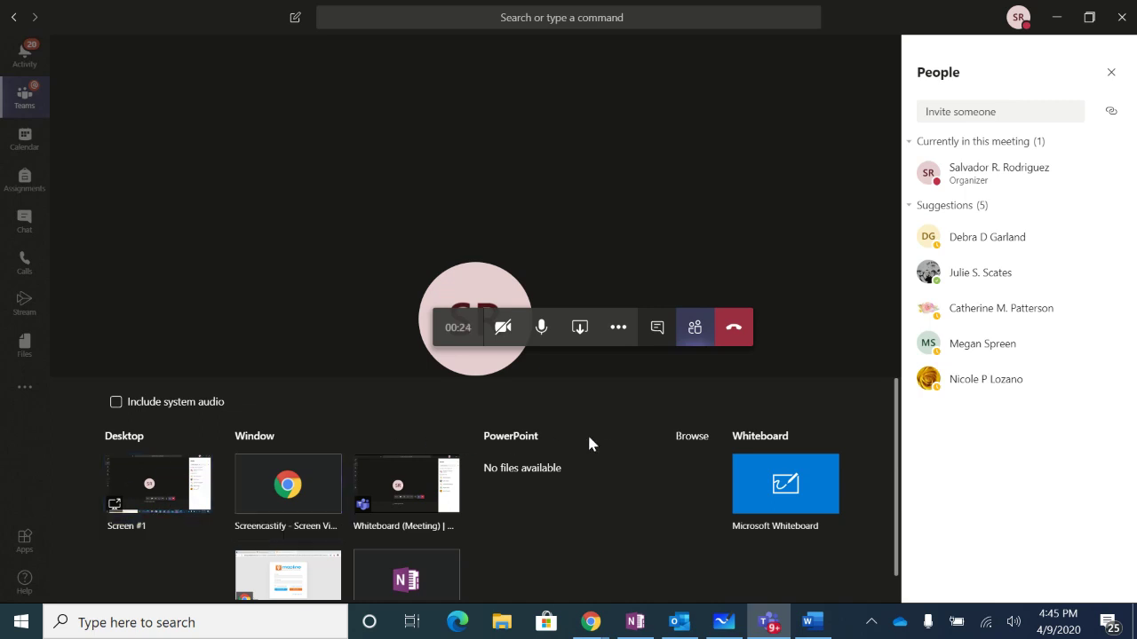
{"action": "left_click", "coordinate": [802, 499]}
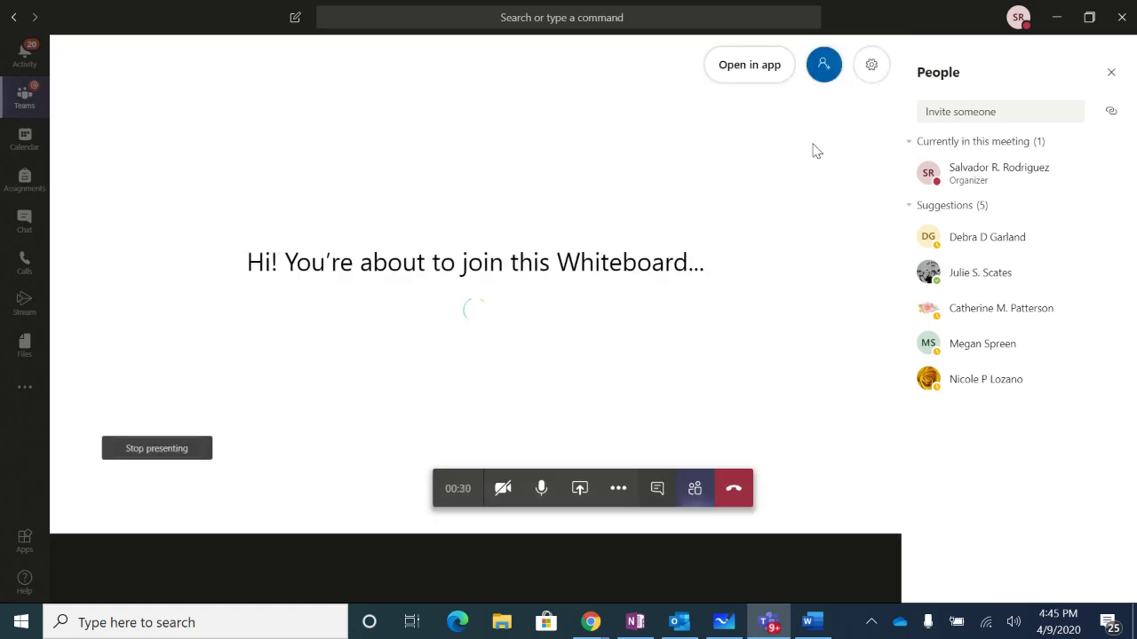
{"action": "left_click", "coordinate": [824, 75]}
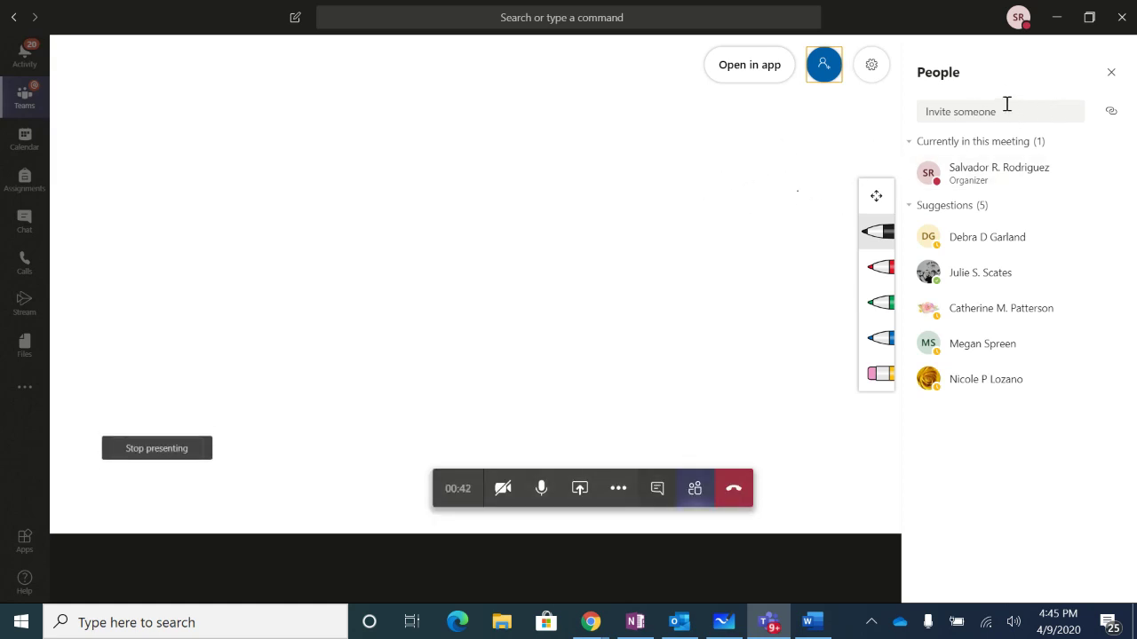
{"action": "left_click", "coordinate": [1110, 74]}
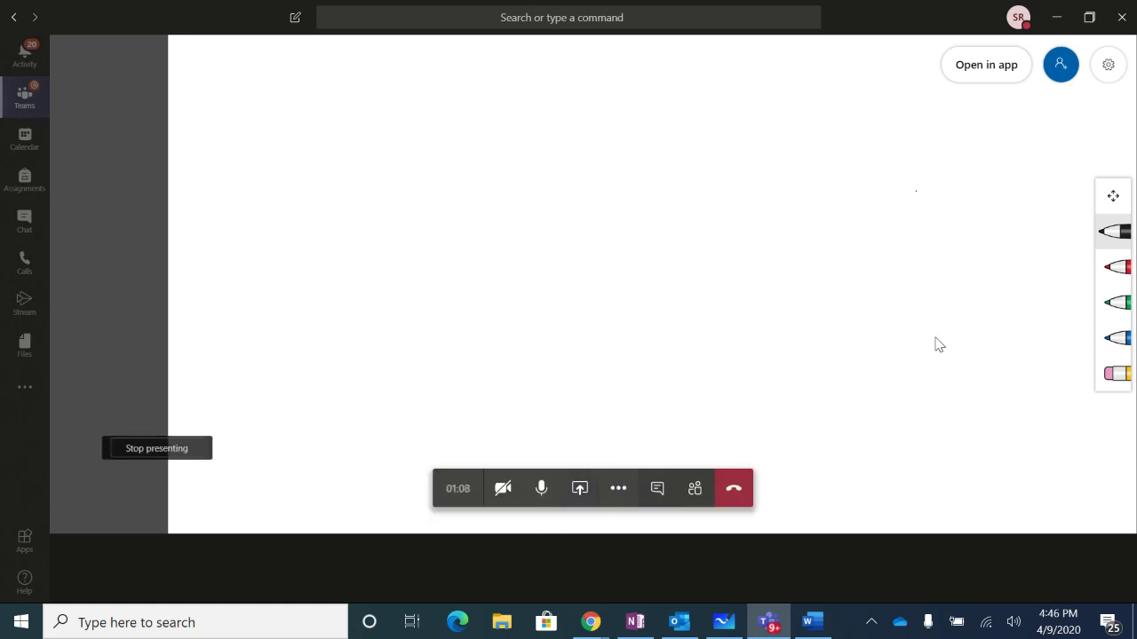
Handwrite "Hello" in red ink on the whiteboard with a sweeping underline beneath it
{"action": "left_click", "coordinate": [1116, 268]}
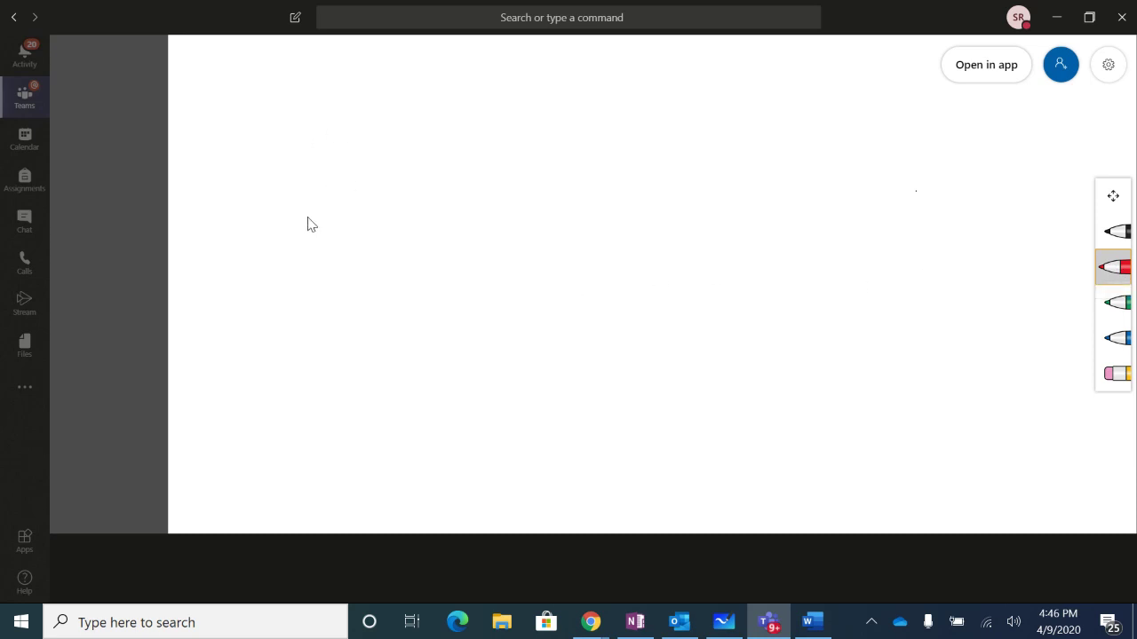
{"action": "left_click_drag", "start_coordinate": [224, 199], "coordinate": [272, 302]}
{"action": "left_click_drag", "start_coordinate": [261, 174], "coordinate": [300, 265]}
{"action": "mouse_move", "coordinate": [245, 272]}
{"action": "left_mouse_down"}
{"action": "mouse_move", "coordinate": [378, 163]}
{"action": "mouse_move", "coordinate": [425, 202]}
{"action": "mouse_move", "coordinate": [382, 227]}
{"action": "mouse_move", "coordinate": [489, 187]}
{"action": "left_mouse_up"}
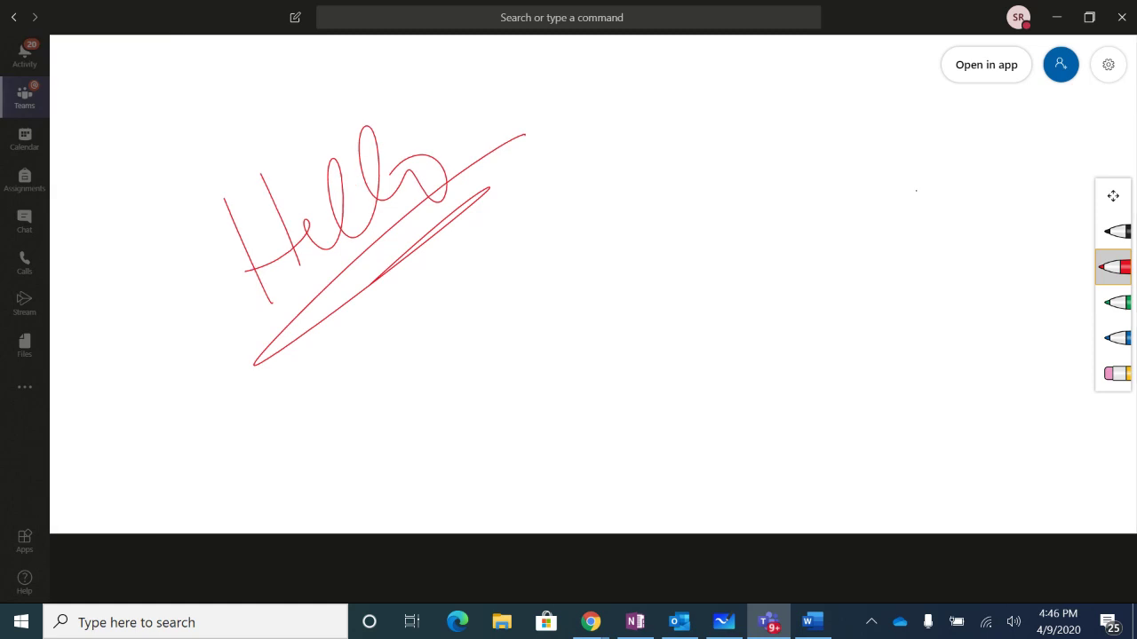
Handwrite an underlined "Hello" in green ink below the red one and add a small green squiggle beside it
{"action": "left_click", "coordinate": [1114, 303]}
{"action": "left_click_drag", "start_coordinate": [359, 293], "coordinate": [390, 364]}
{"action": "mouse_move", "coordinate": [369, 238]}
{"action": "left_mouse_down"}
{"action": "mouse_move", "coordinate": [416, 345]}
{"action": "mouse_move", "coordinate": [508, 186]}
{"action": "mouse_move", "coordinate": [579, 218]}
{"action": "mouse_move", "coordinate": [577, 164]}
{"action": "left_mouse_up"}
{"action": "left_click_drag", "start_coordinate": [658, 151], "coordinate": [686, 224]}
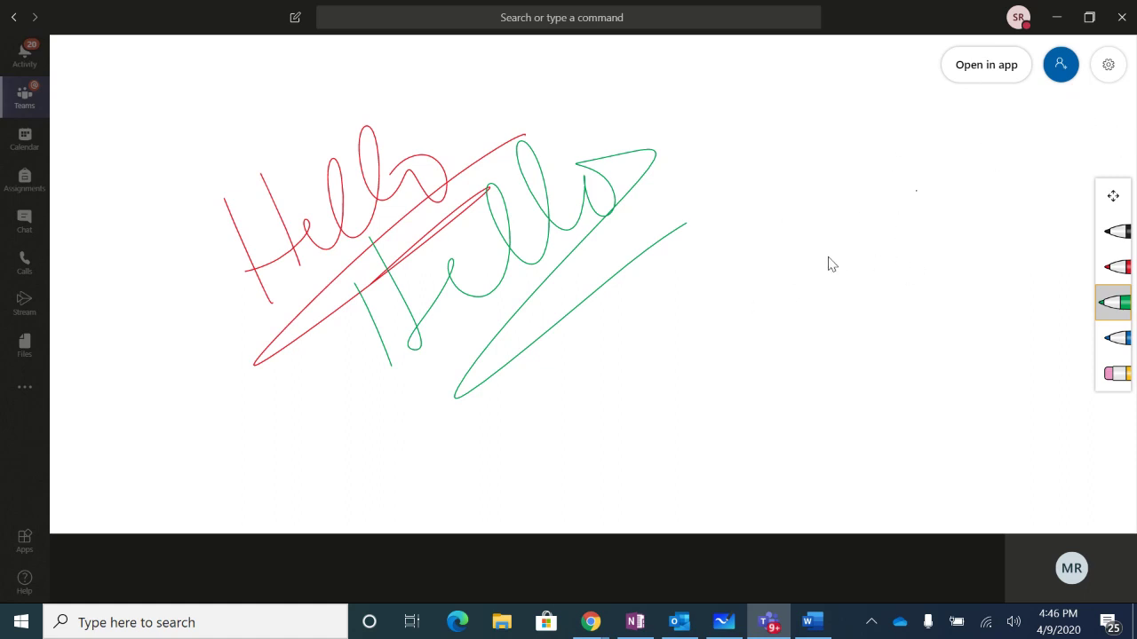
{"action": "left_click_drag", "start_coordinate": [840, 250], "coordinate": [817, 206]}
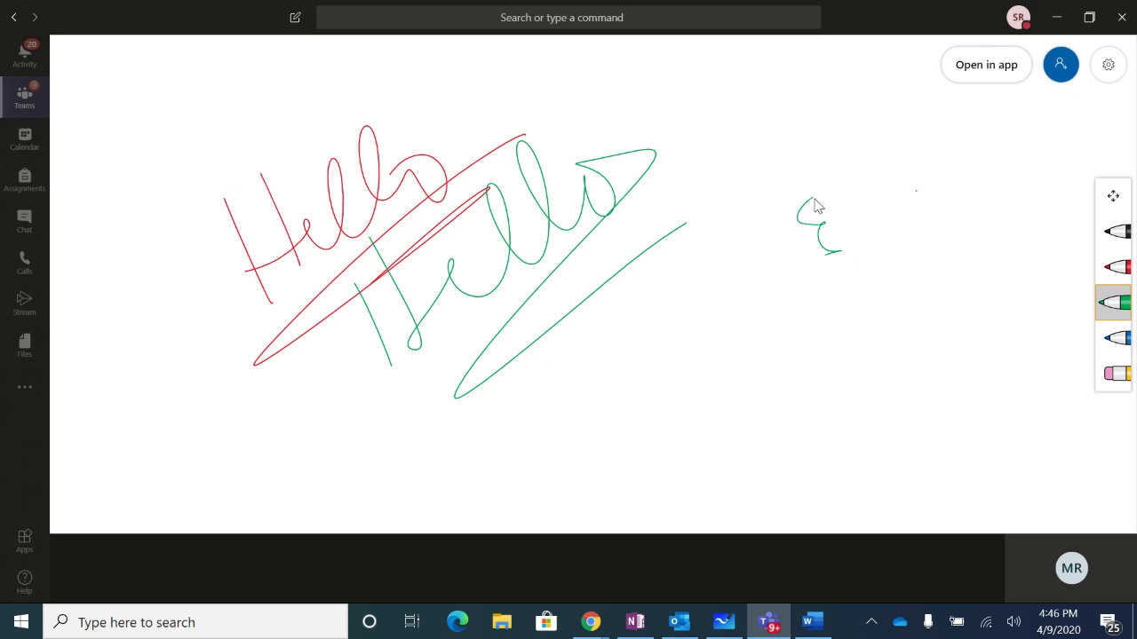
Shift the canvas slightly and switch to the Microsoft Whiteboard desktop app for this board
{"action": "left_click", "coordinate": [1115, 204]}
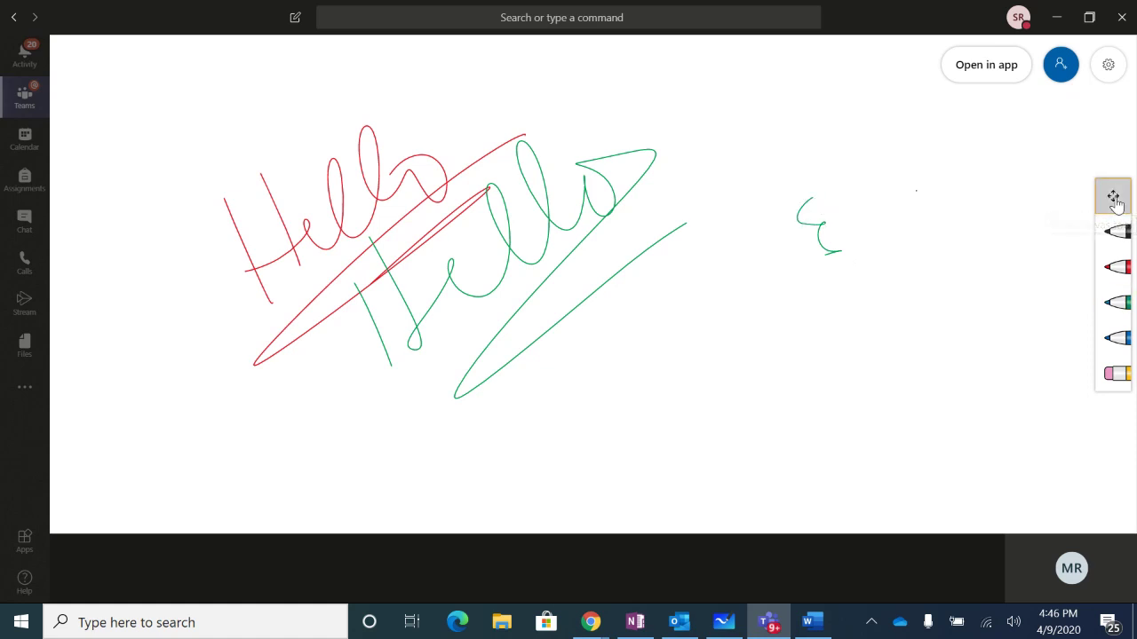
{"action": "left_click_drag", "start_coordinate": [983, 221], "coordinate": [1043, 240]}
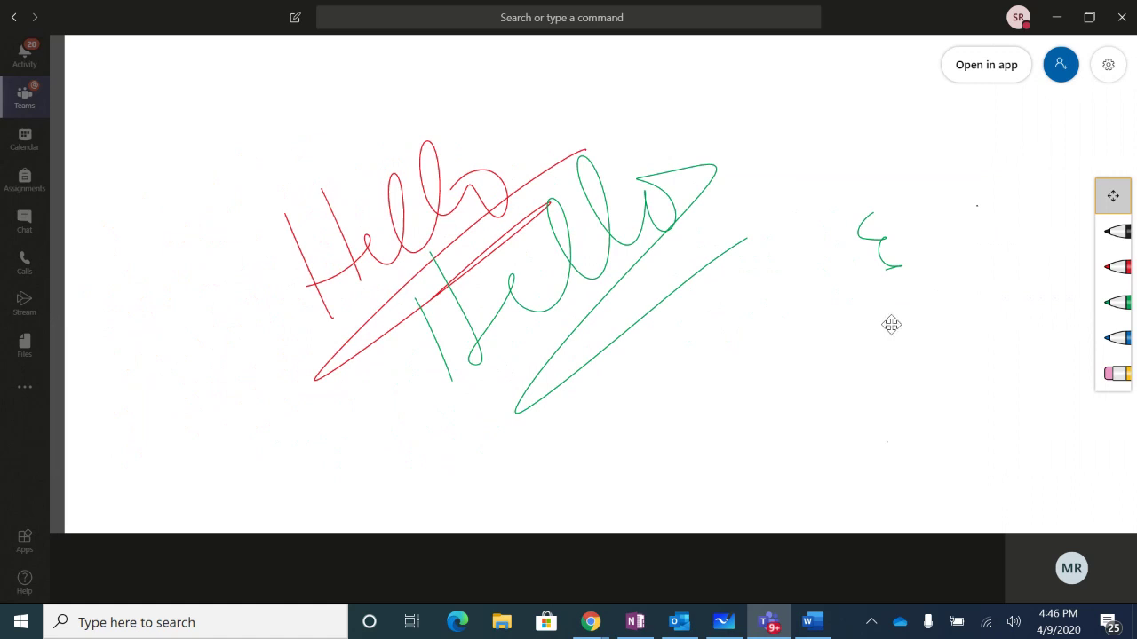
{"action": "left_click", "coordinate": [987, 80]}
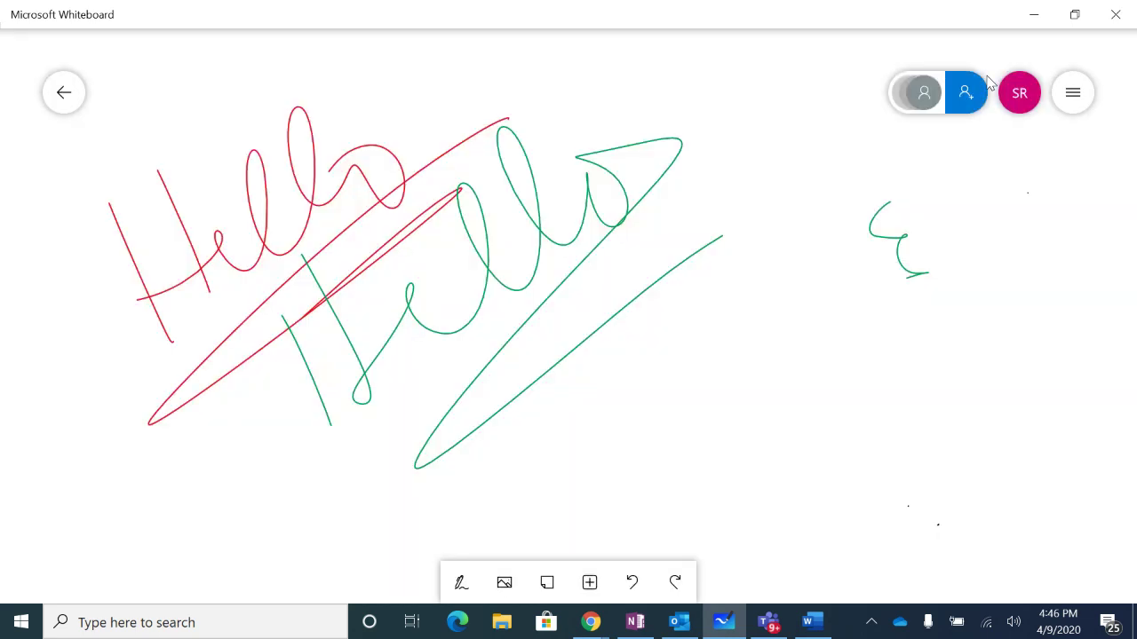
Draw a looping freehand stroke with the multicoloured blue-purple pen beneath the green "Hello"
{"action": "left_click", "coordinate": [459, 586]}
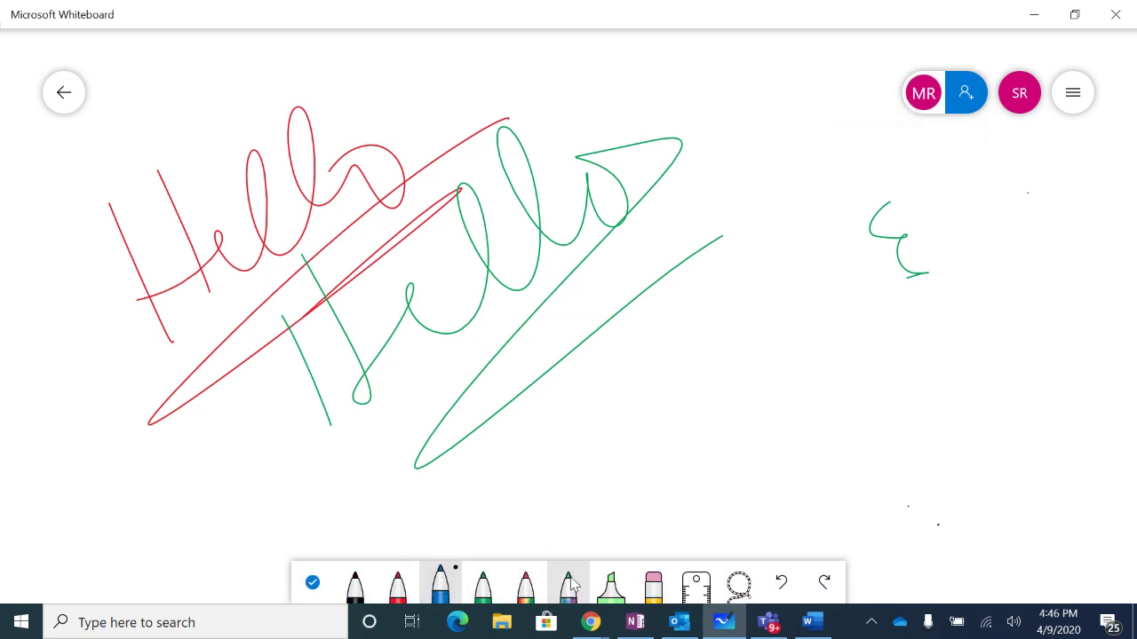
{"action": "left_click", "coordinate": [569, 584]}
{"action": "mouse_move", "coordinate": [565, 444]}
{"action": "left_mouse_down"}
{"action": "mouse_move", "coordinate": [560, 432]}
{"action": "mouse_move", "coordinate": [722, 323]}
{"action": "mouse_move", "coordinate": [829, 397]}
{"action": "left_mouse_up"}
Place the ruler across the canvas at 29 degrees and draw a straight green line along its upper edge
{"action": "left_click", "coordinate": [696, 586]}
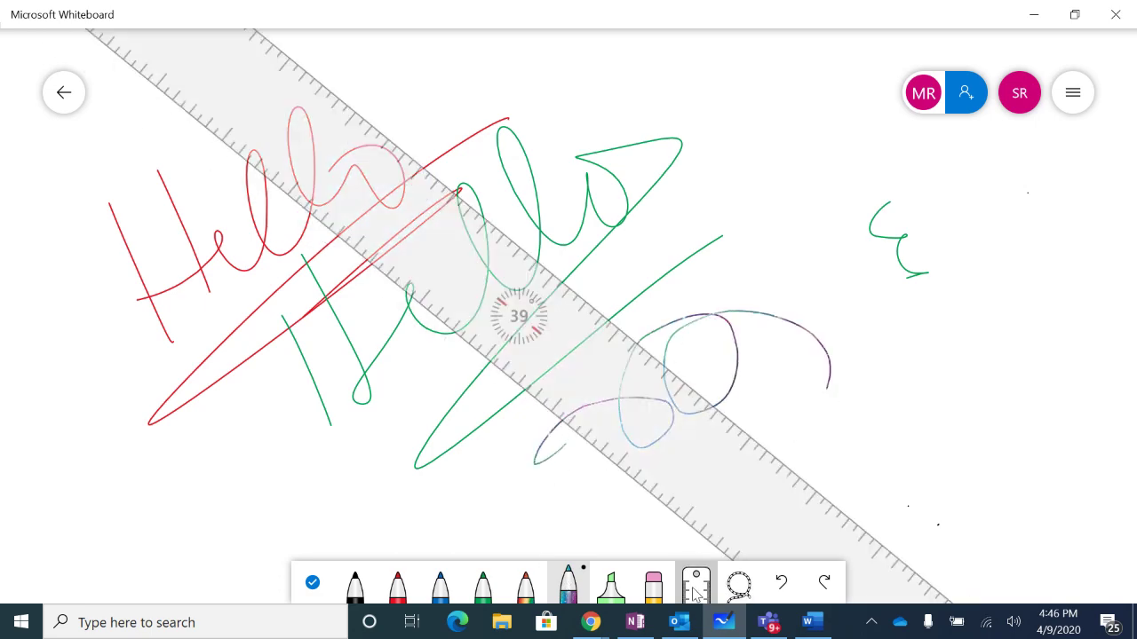
{"action": "left_click_drag", "start_coordinate": [569, 316], "coordinate": [520, 409]}
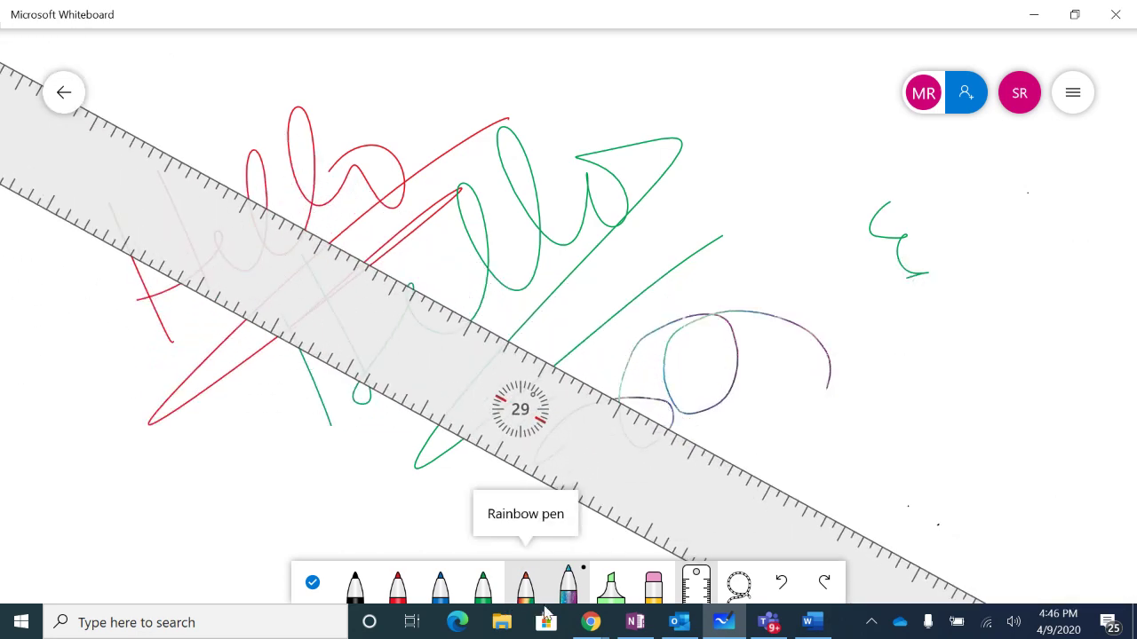
{"action": "left_click", "coordinate": [482, 587]}
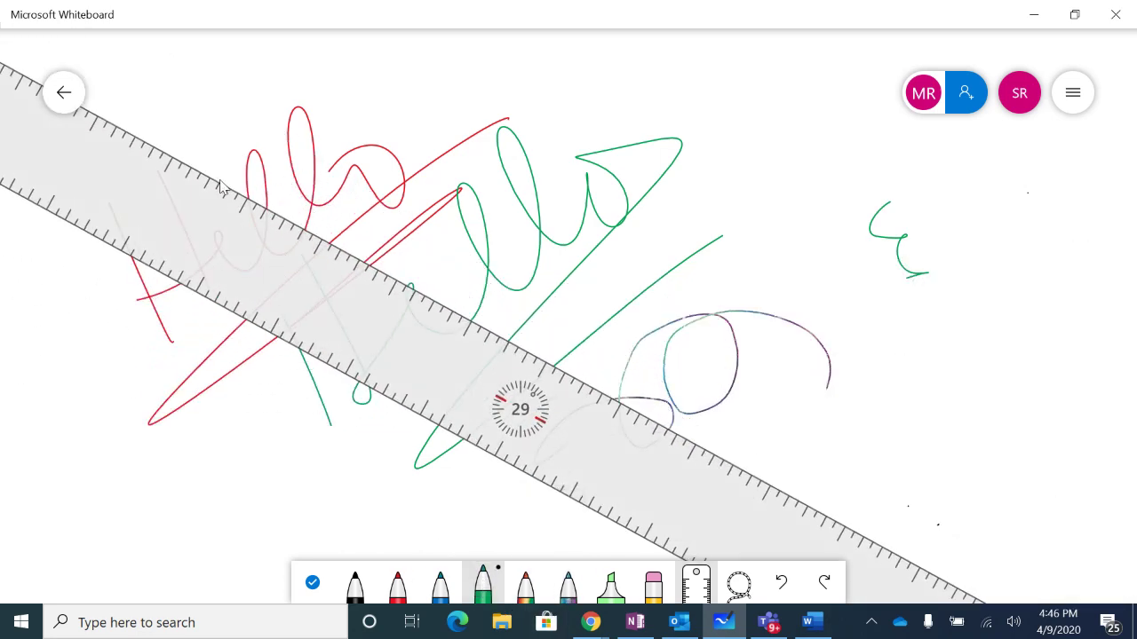
{"action": "mouse_move", "coordinate": [228, 190]}
{"action": "left_mouse_down"}
{"action": "mouse_move", "coordinate": [650, 388]}
{"action": "mouse_move", "coordinate": [810, 494]}
{"action": "left_mouse_up"}
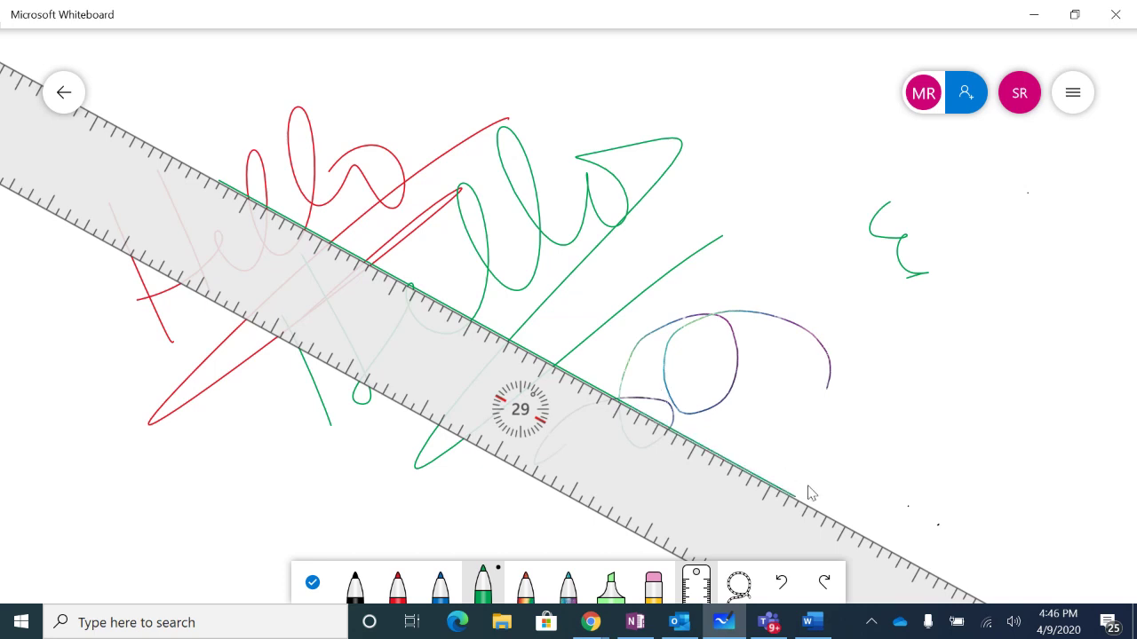
Rotate the ruler to slope the other way at 27 degrees, draw a straight blue line along it, and hide the ruler
{"action": "scroll", "coordinate": [710, 468], "scroll_direction": "up", "scroll_amount": 20}
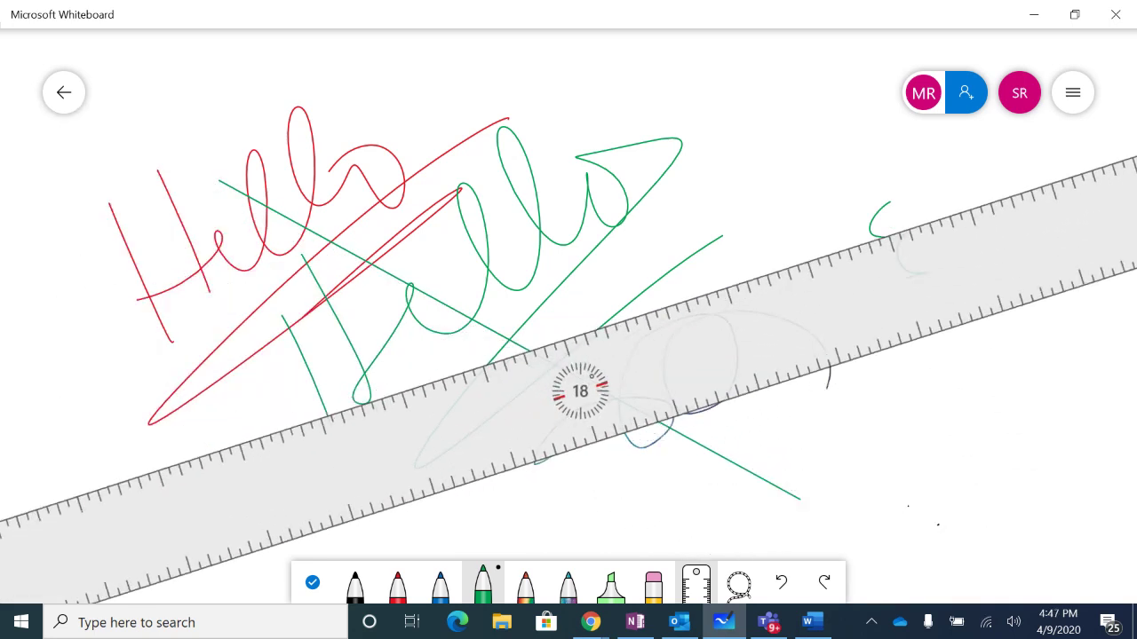
{"action": "left_click", "coordinate": [439, 582]}
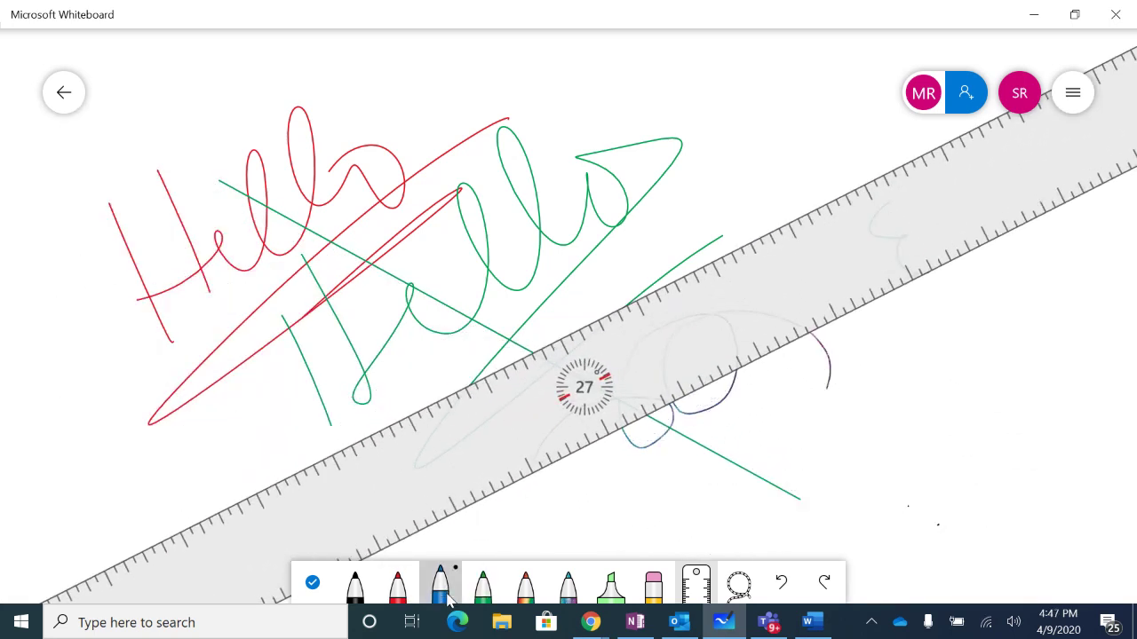
{"action": "mouse_move", "coordinate": [304, 468]}
{"action": "left_mouse_down"}
{"action": "mouse_move", "coordinate": [752, 244]}
{"action": "mouse_move", "coordinate": [803, 229]}
{"action": "left_mouse_up"}
{"action": "left_click_drag", "start_coordinate": [584, 388], "coordinate": [602, 453]}
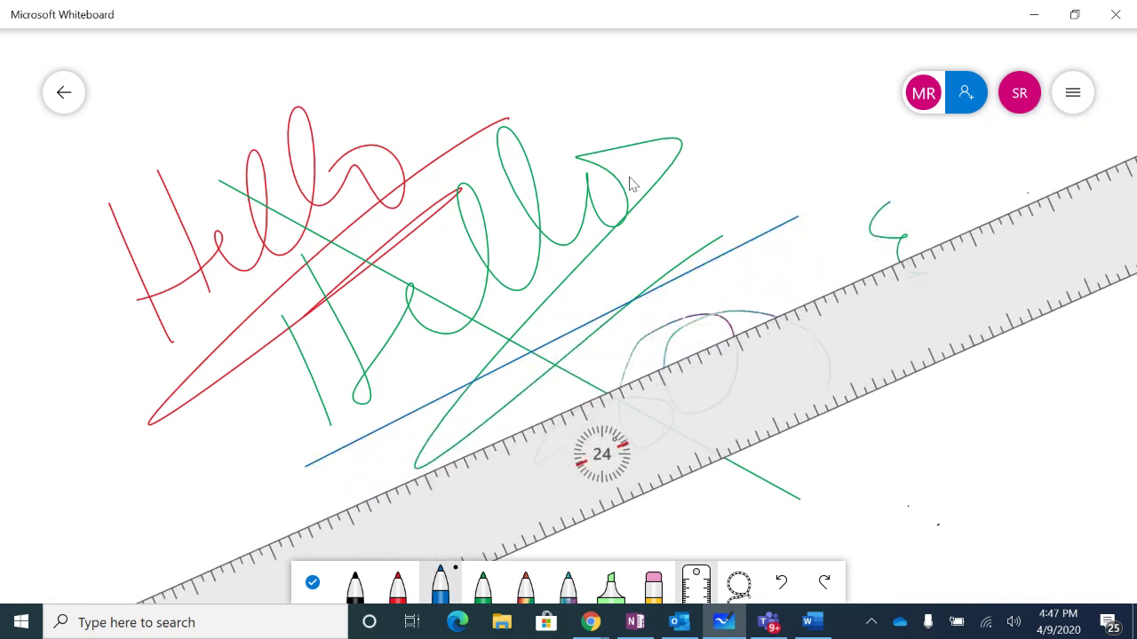
{"action": "left_click", "coordinate": [693, 584]}
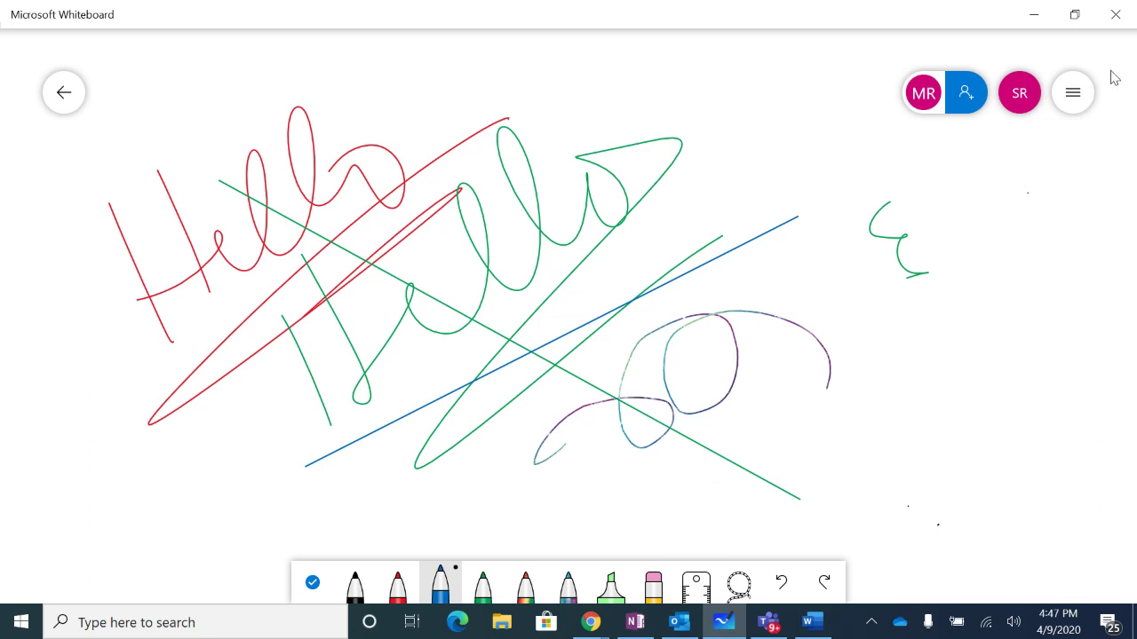
Try the Hybrid, Diamond, Triangle and wide-ruled grid backgrounds on the canvas, finishing with the Graph grid
{"action": "left_click", "coordinate": [1072, 93]}
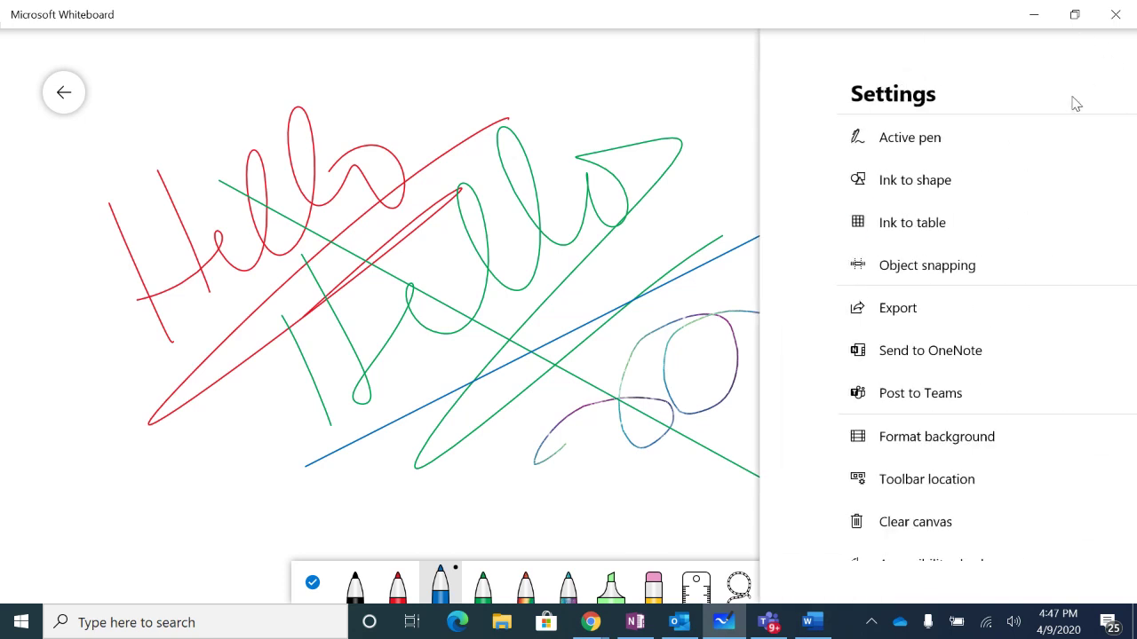
{"action": "left_click", "coordinate": [851, 436]}
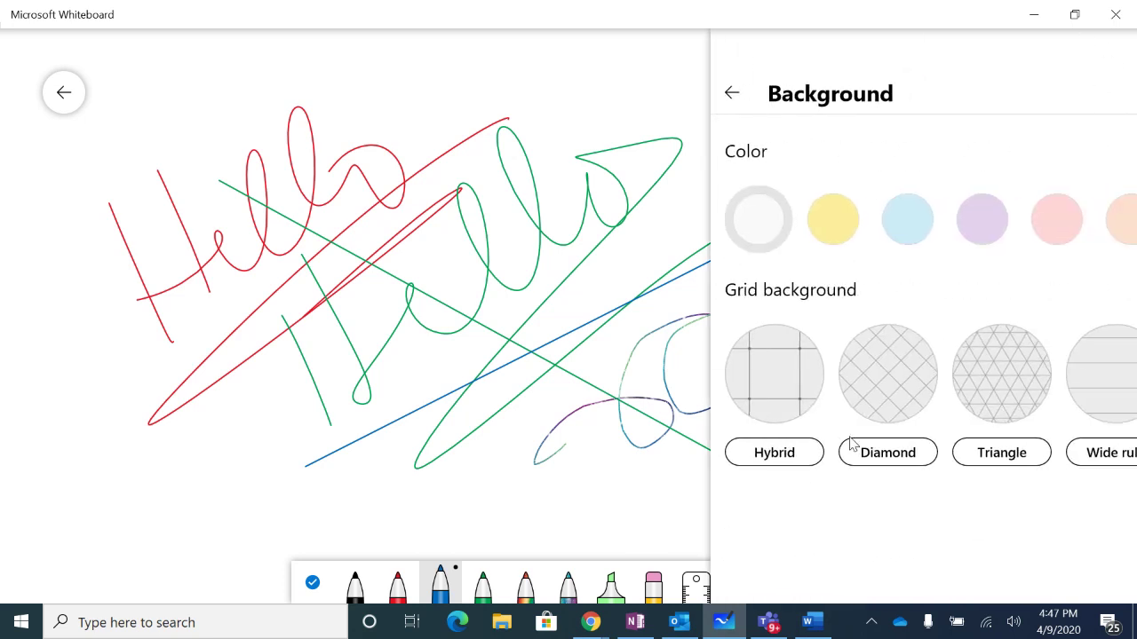
{"action": "left_click", "coordinate": [774, 399]}
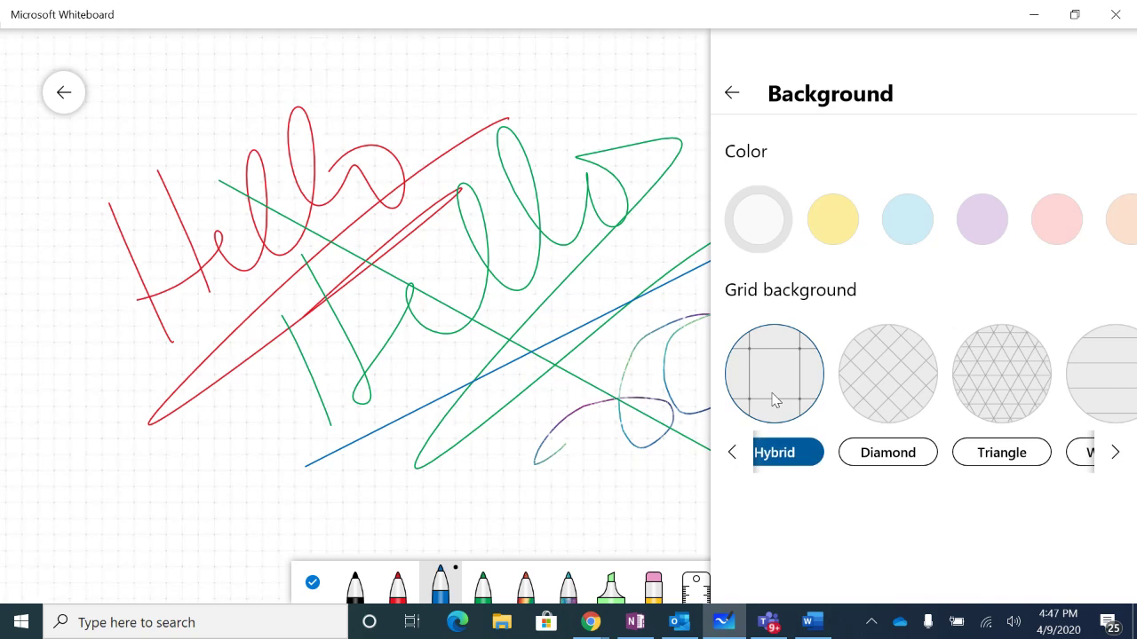
{"action": "left_click", "coordinate": [896, 373]}
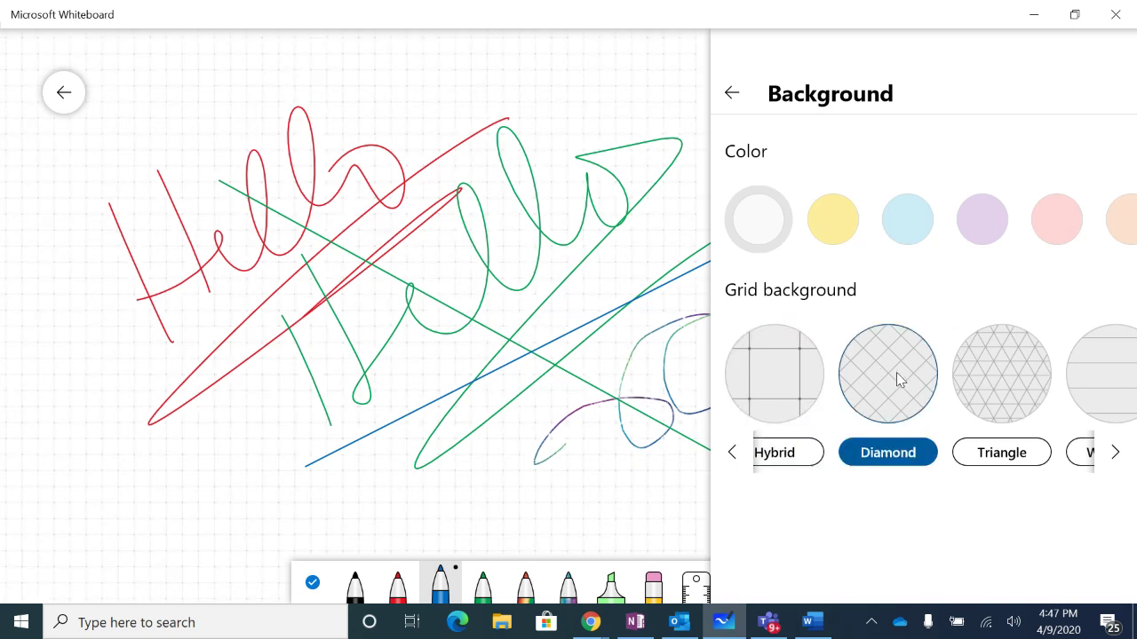
{"action": "left_click", "coordinate": [1012, 384]}
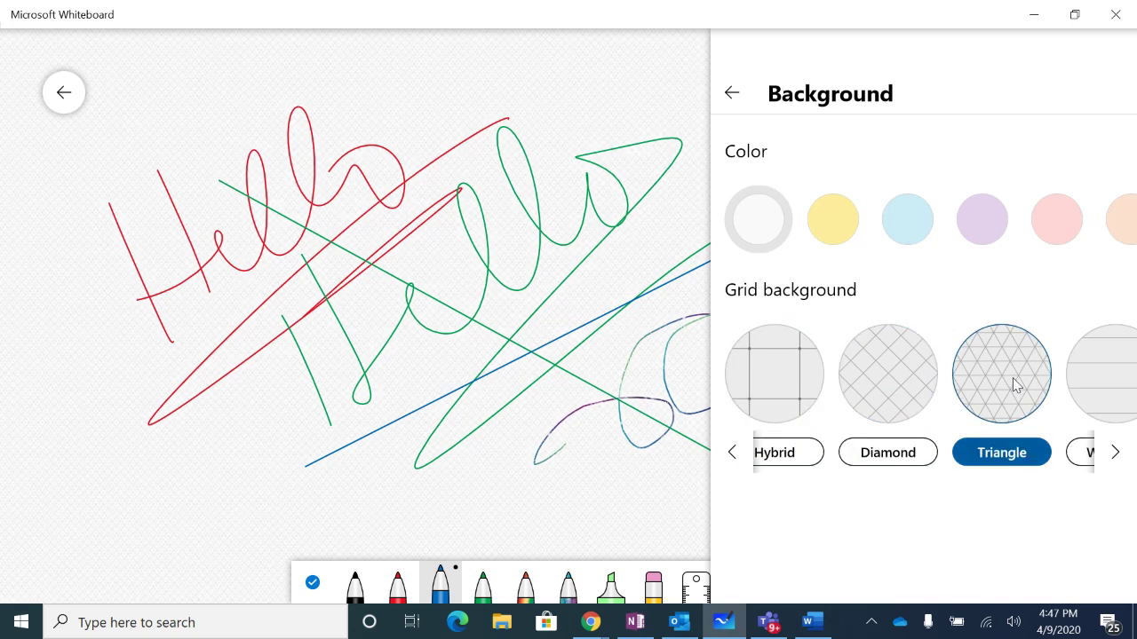
{"action": "left_click", "coordinate": [1113, 376]}
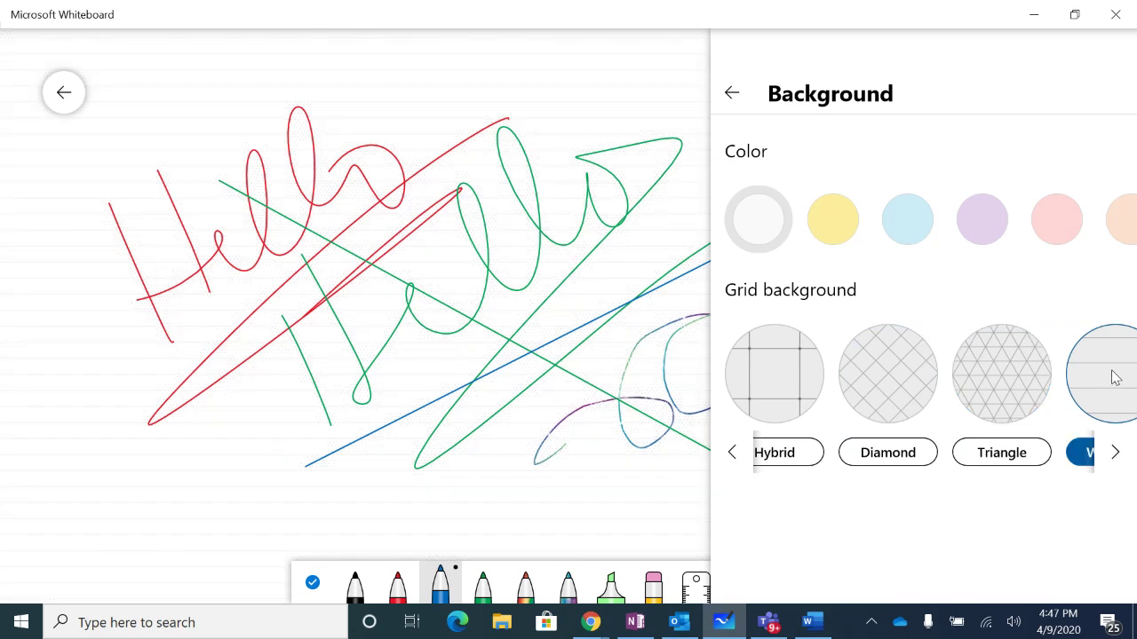
{"action": "left_click", "coordinate": [736, 456]}
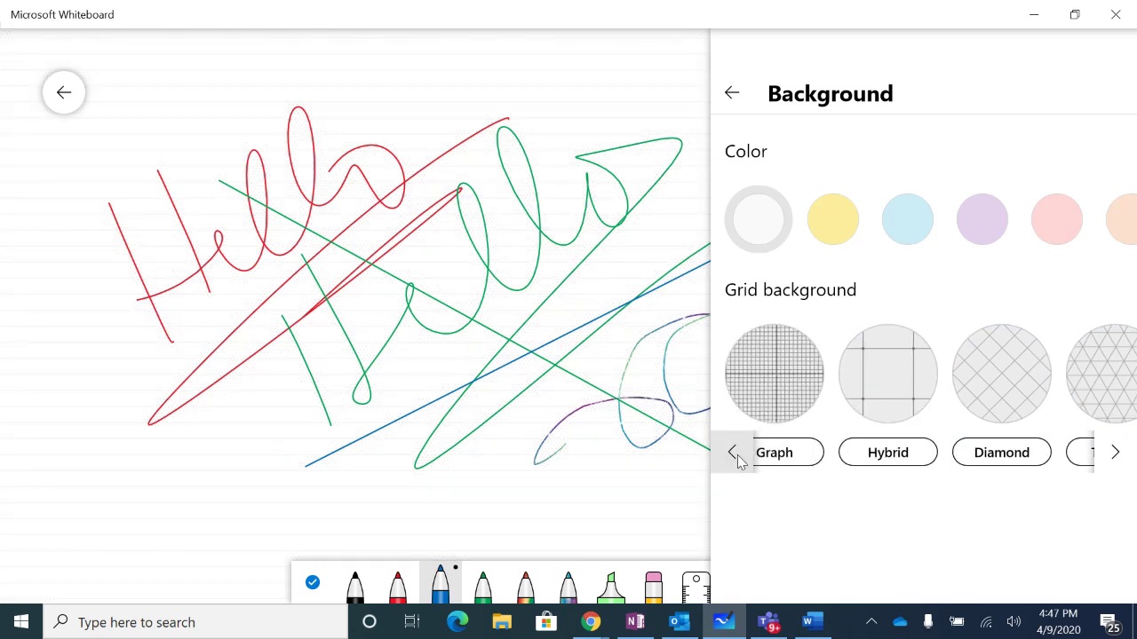
{"action": "left_click", "coordinate": [775, 390]}
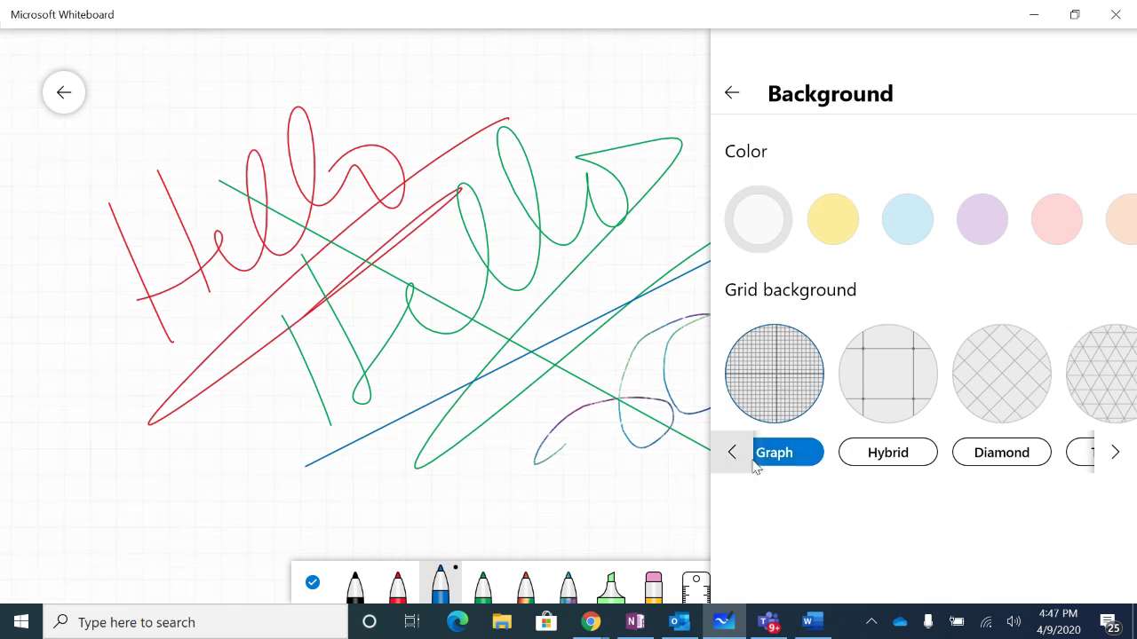
Close the background settings and scribble looping light green highlighter strokes at the end of the multicoloured looping stroke
{"action": "left_click", "coordinate": [623, 497]}
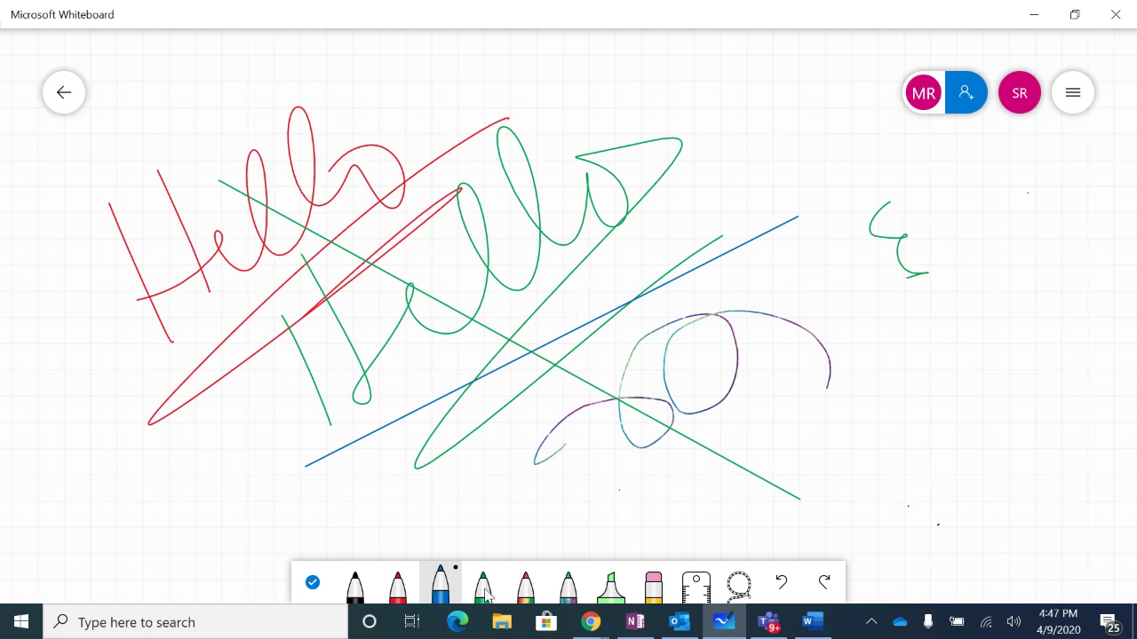
{"action": "left_click", "coordinate": [612, 591]}
{"action": "mouse_move", "coordinate": [773, 468]}
{"action": "left_mouse_down"}
{"action": "mouse_move", "coordinate": [812, 355]}
{"action": "mouse_move", "coordinate": [819, 436]}
{"action": "left_mouse_up"}
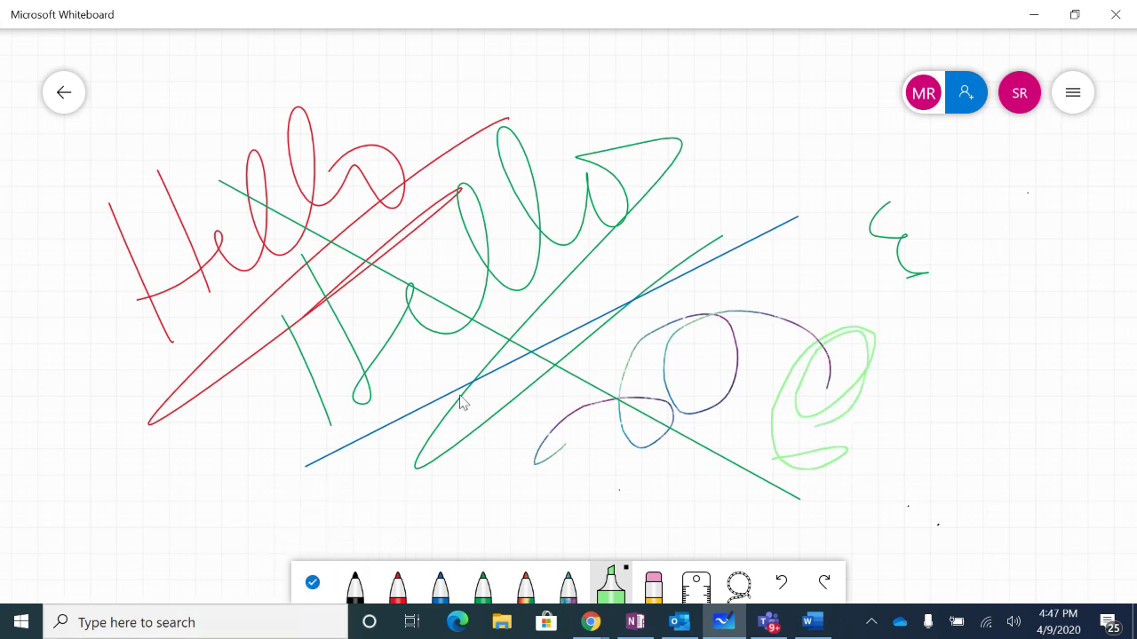
Draw a long, nearly vertical line with the Rainbow pen beside the highlighter scribble, and exit inking mode
{"action": "left_click", "coordinate": [524, 582]}
{"action": "left_click_drag", "start_coordinate": [982, 313], "coordinate": [967, 602]}
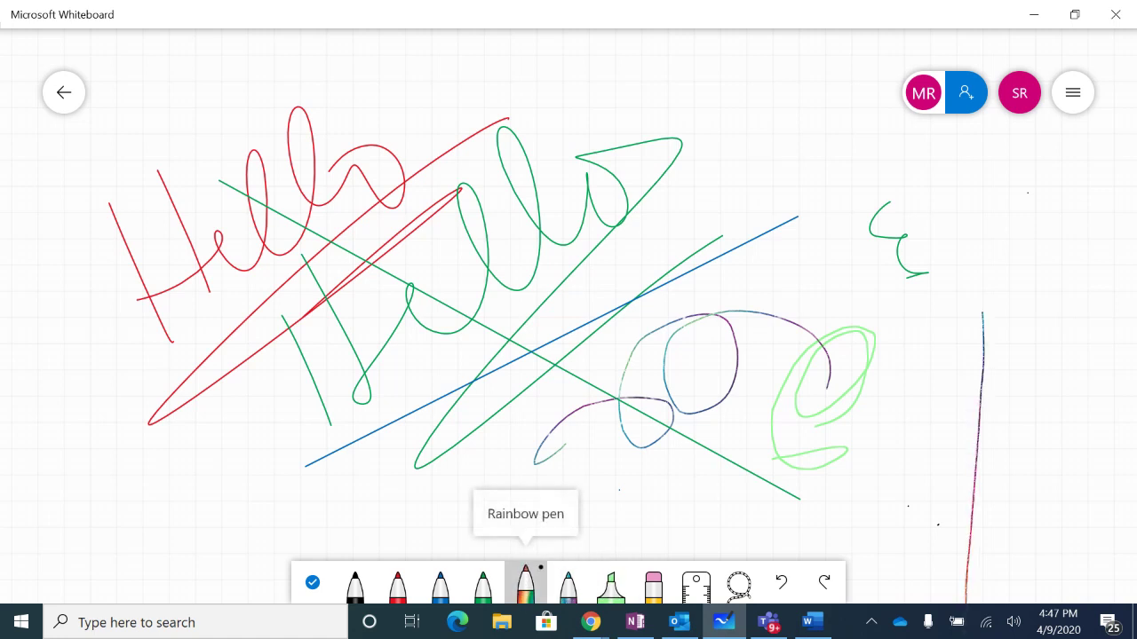
{"action": "left_click", "coordinate": [313, 582]}
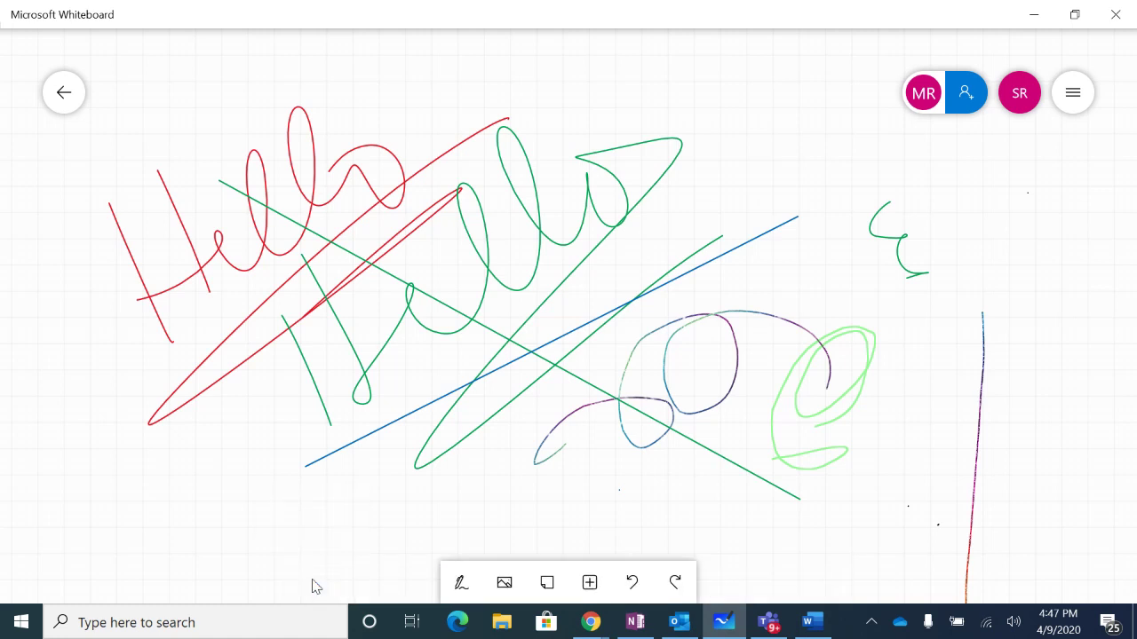
Handwrite a blue equation starting with "3 +" that slopes upward across the empty area beneath the drawings, and exit inking mode
{"action": "scroll", "coordinate": [568, 317], "scroll_direction": "down", "scroll_amount": 2}
{"action": "scroll", "coordinate": [569, 316], "scroll_direction": "down", "scroll_amount": 1}
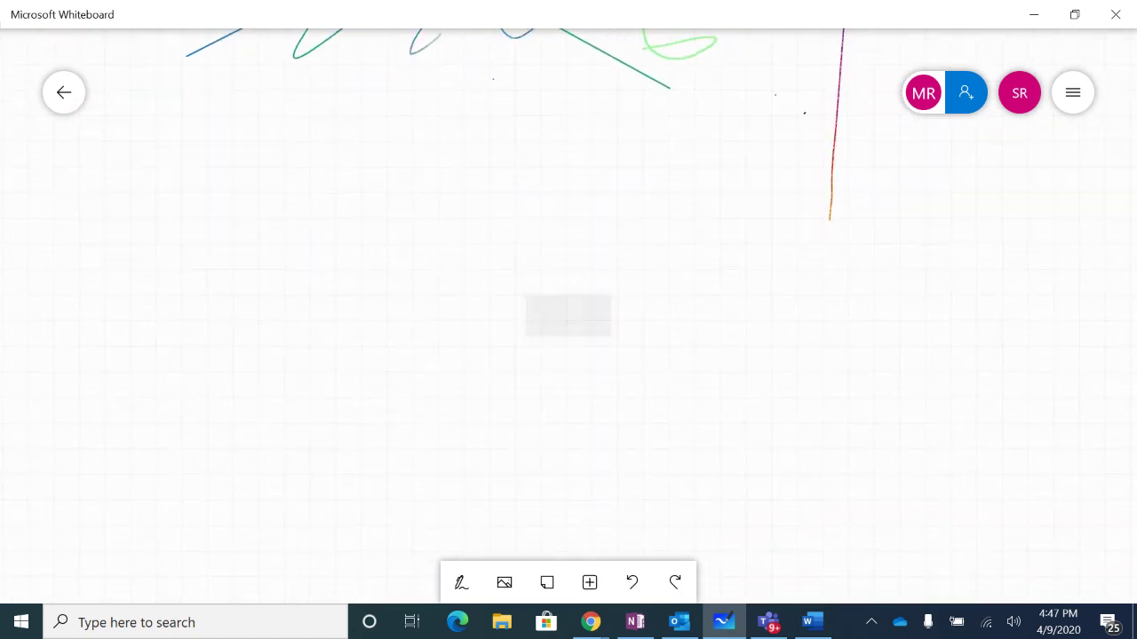
{"action": "scroll", "coordinate": [568, 316], "scroll_direction": "down", "scroll_amount": 2}
{"action": "scroll", "coordinate": [568, 316], "scroll_direction": "down", "scroll_amount": 1}
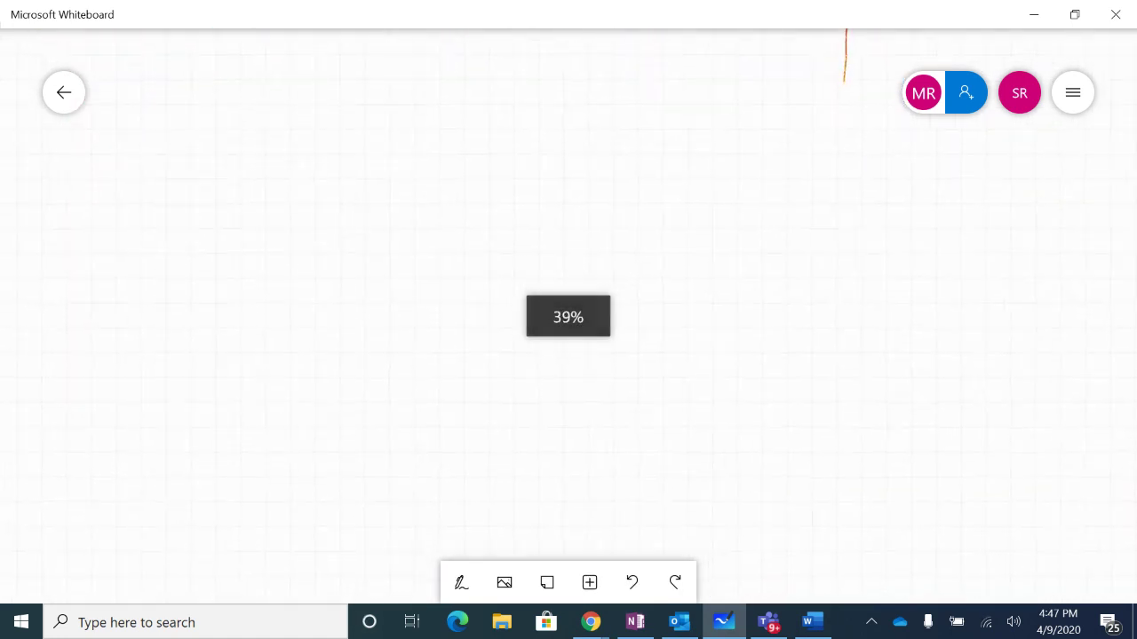
{"action": "scroll", "coordinate": [568, 316], "scroll_direction": "up", "scroll_amount": 1}
{"action": "scroll", "coordinate": [568, 317], "scroll_direction": "down", "scroll_amount": 1}
{"action": "scroll", "coordinate": [569, 317], "scroll_direction": "up", "scroll_amount": 2}
{"action": "scroll", "coordinate": [568, 316], "scroll_direction": "up", "scroll_amount": 3}
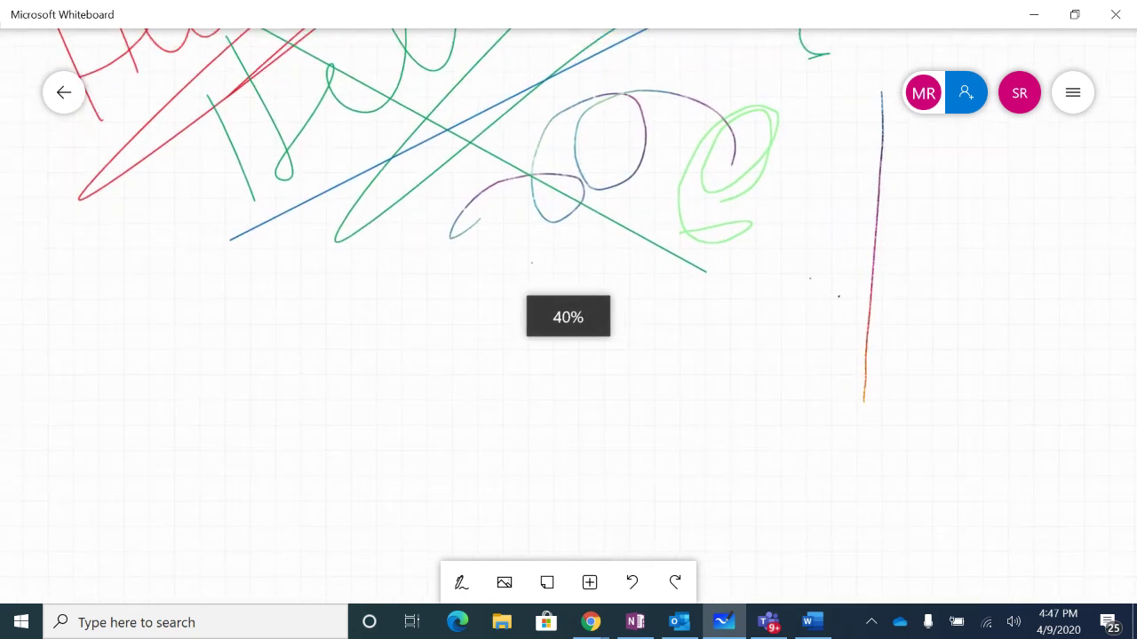
{"action": "scroll", "coordinate": [568, 316], "scroll_direction": "down", "scroll_amount": 1}
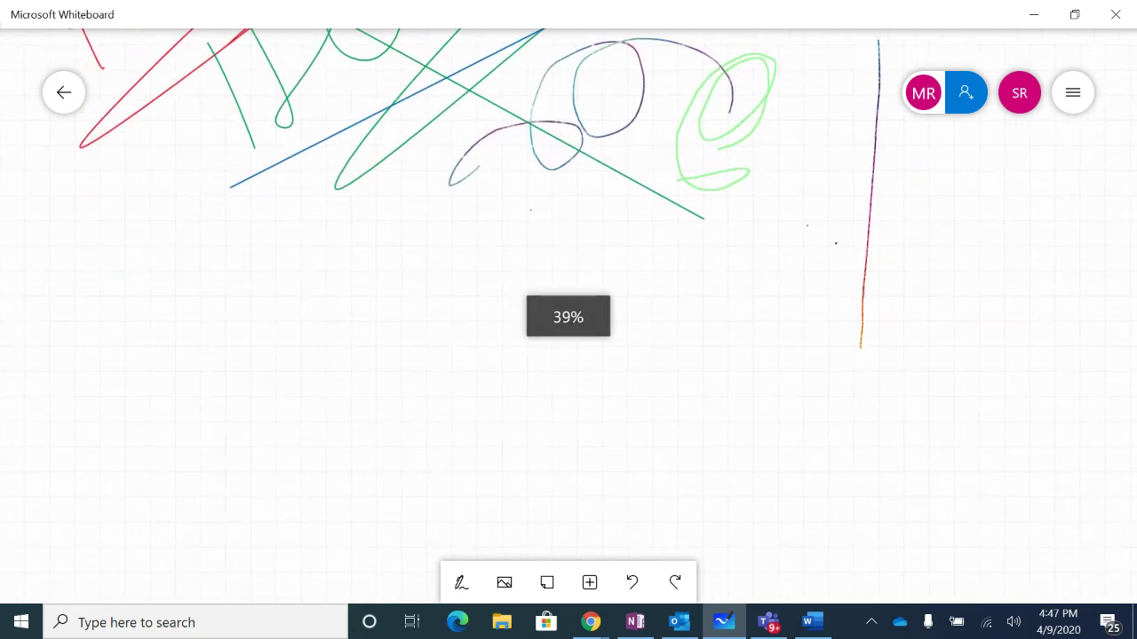
{"action": "left_click", "coordinate": [460, 583]}
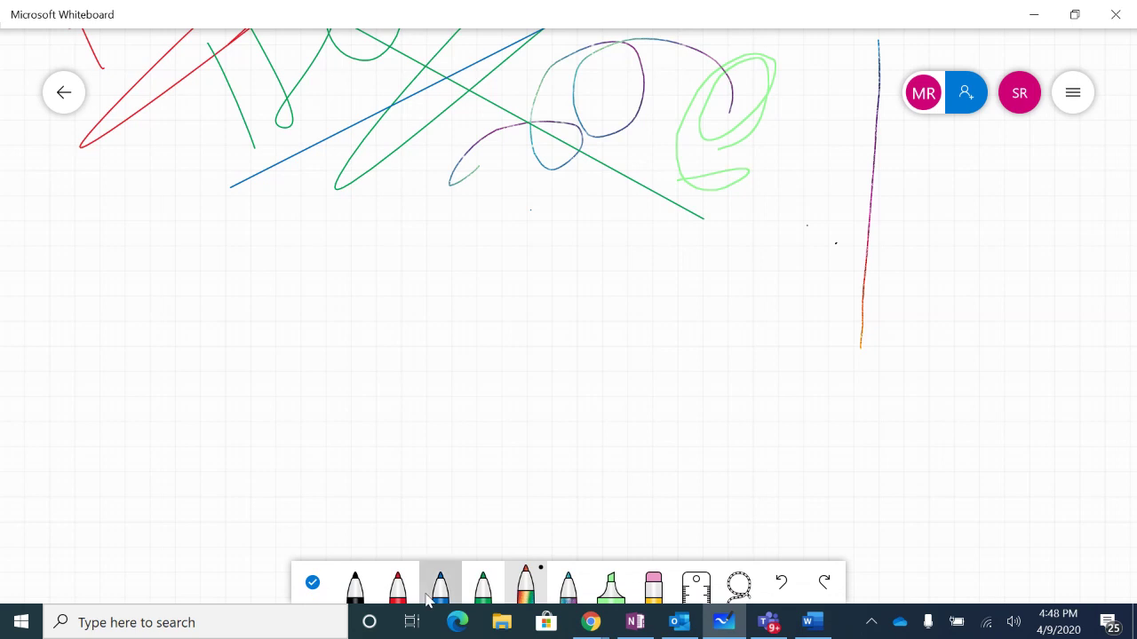
{"action": "left_click", "coordinate": [441, 584]}
{"action": "left_click_drag", "start_coordinate": [290, 371], "coordinate": [337, 425]}
{"action": "left_click_drag", "start_coordinate": [351, 351], "coordinate": [436, 350]}
{"action": "left_click_drag", "start_coordinate": [405, 300], "coordinate": [405, 398]}
{"action": "left_click_drag", "start_coordinate": [436, 281], "coordinate": [467, 358]}
{"action": "left_click_drag", "start_coordinate": [473, 272], "coordinate": [533, 302]}
{"action": "left_click_drag", "start_coordinate": [557, 201], "coordinate": [470, 282]}
{"action": "left_click_drag", "start_coordinate": [565, 260], "coordinate": [636, 216]}
{"action": "mouse_move", "coordinate": [628, 198]}
{"action": "left_mouse_down"}
{"action": "mouse_move", "coordinate": [670, 229]}
{"action": "mouse_move", "coordinate": [706, 188]}
{"action": "left_mouse_up"}
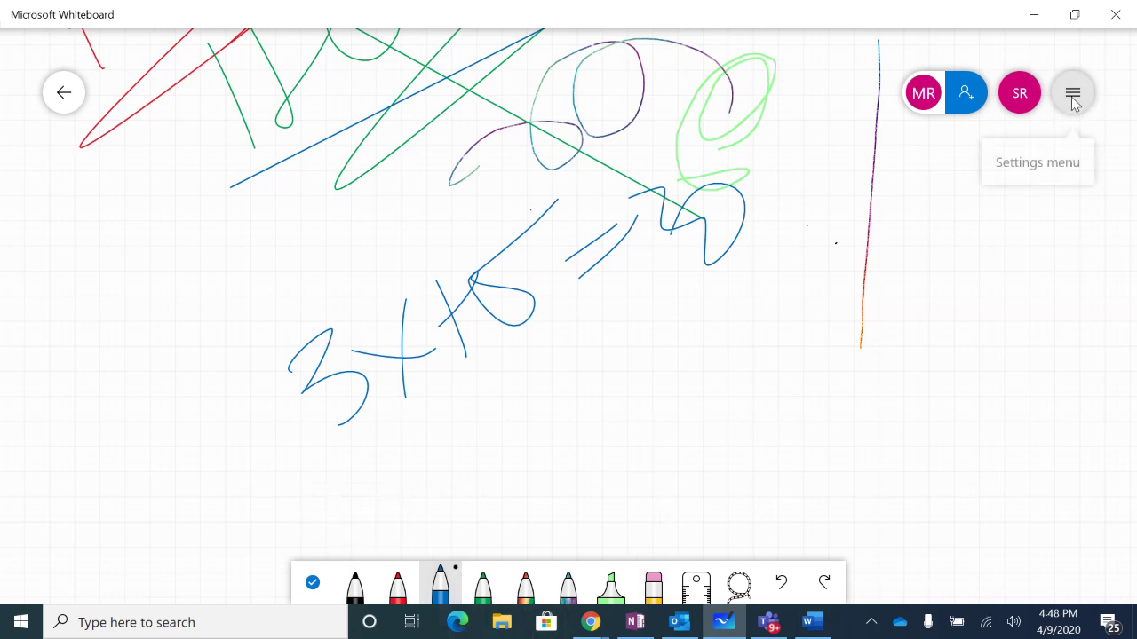
{"action": "left_click", "coordinate": [312, 583]}
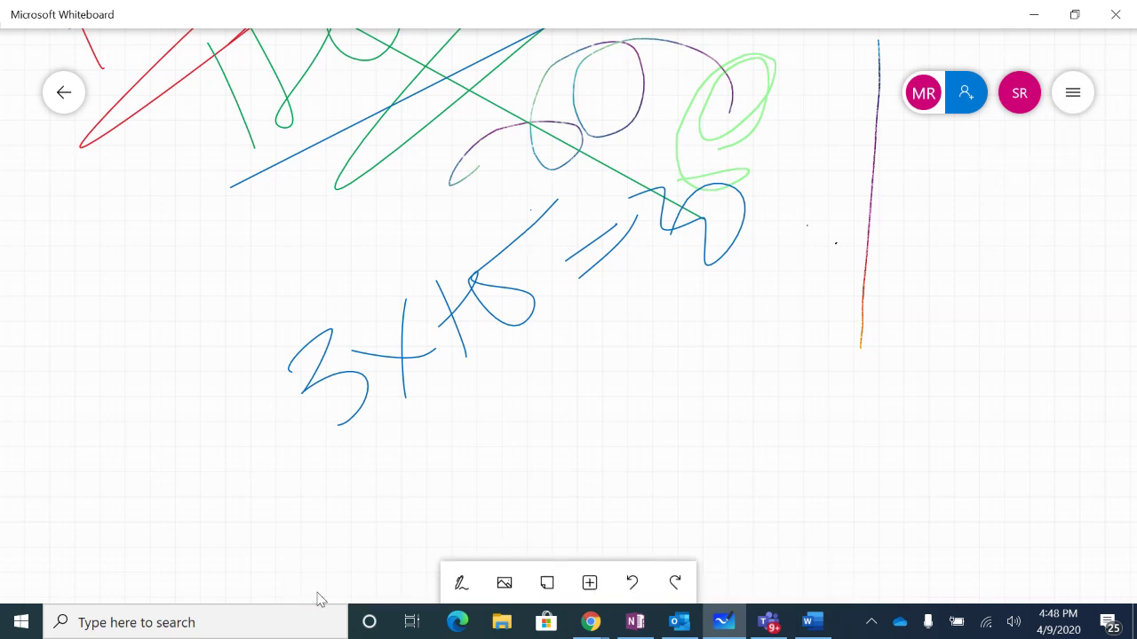
Show the image file picker and dismiss it, and place a sticky note reading "hello" below the handwritten equation
{"action": "left_click", "coordinate": [503, 584]}
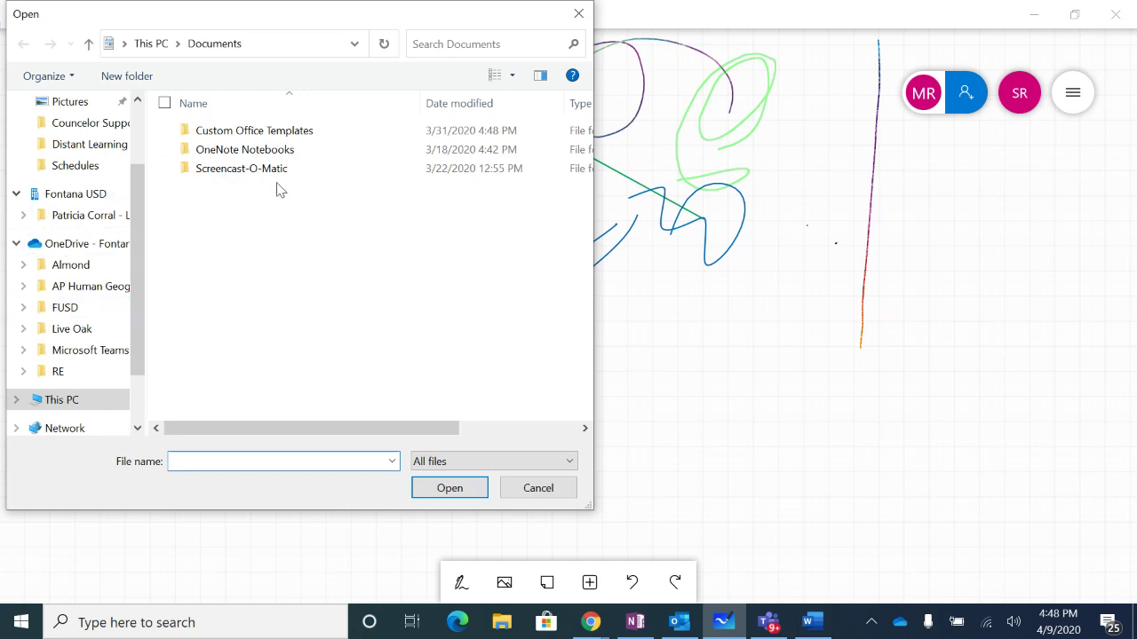
{"action": "left_click", "coordinate": [578, 13]}
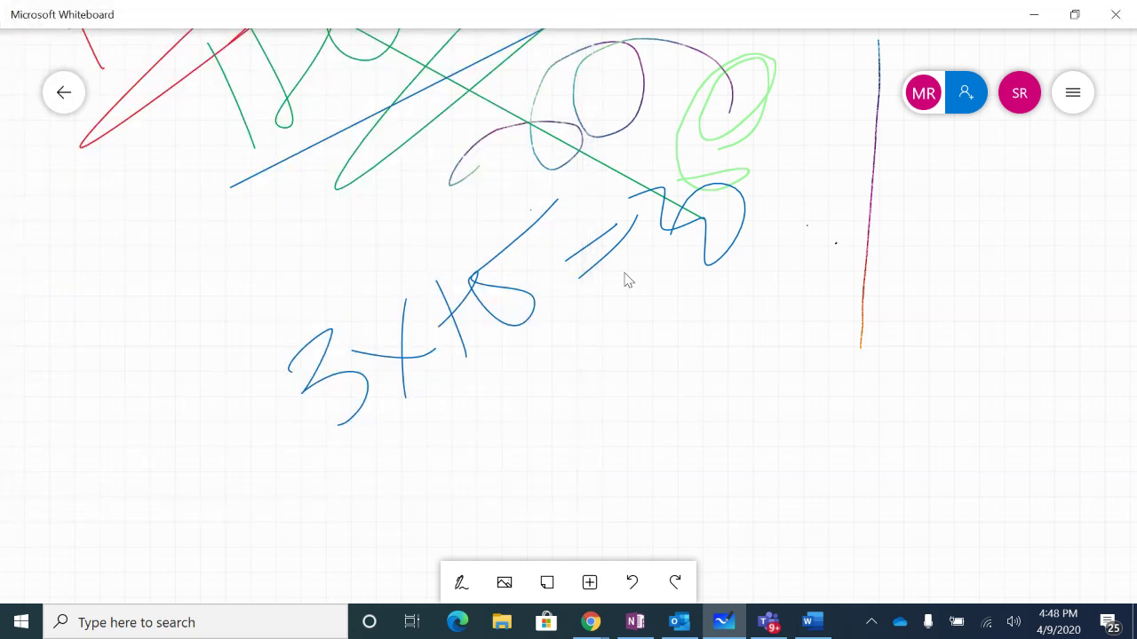
{"action": "left_click", "coordinate": [547, 583]}
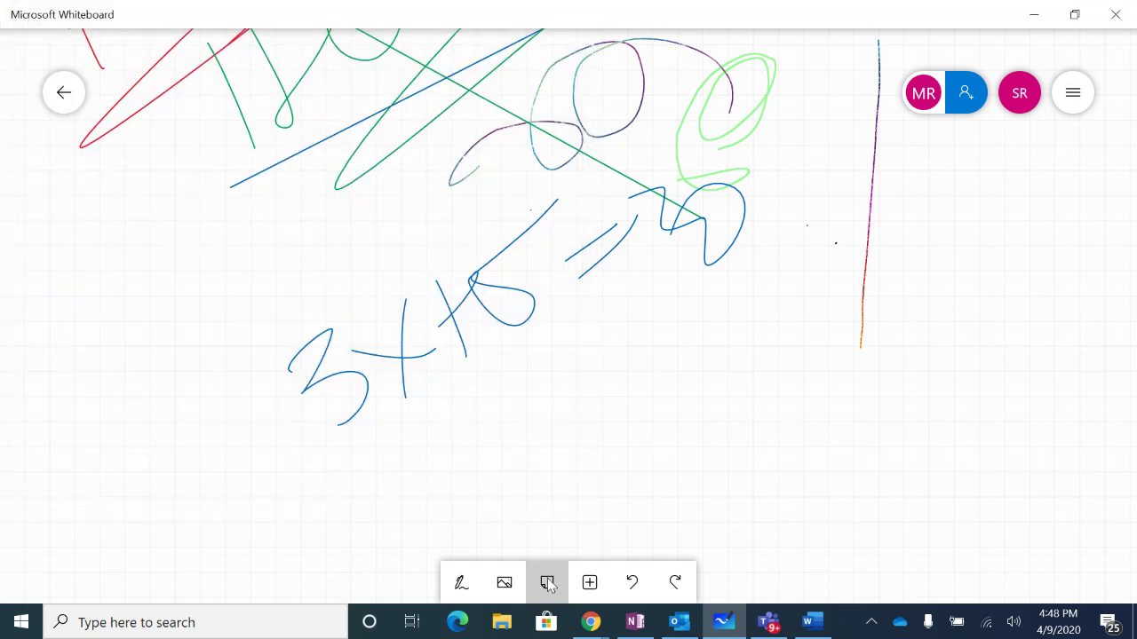
{"action": "left_click", "coordinate": [568, 409]}
{"action": "left_click_drag", "start_coordinate": [569, 409], "coordinate": [710, 401]}
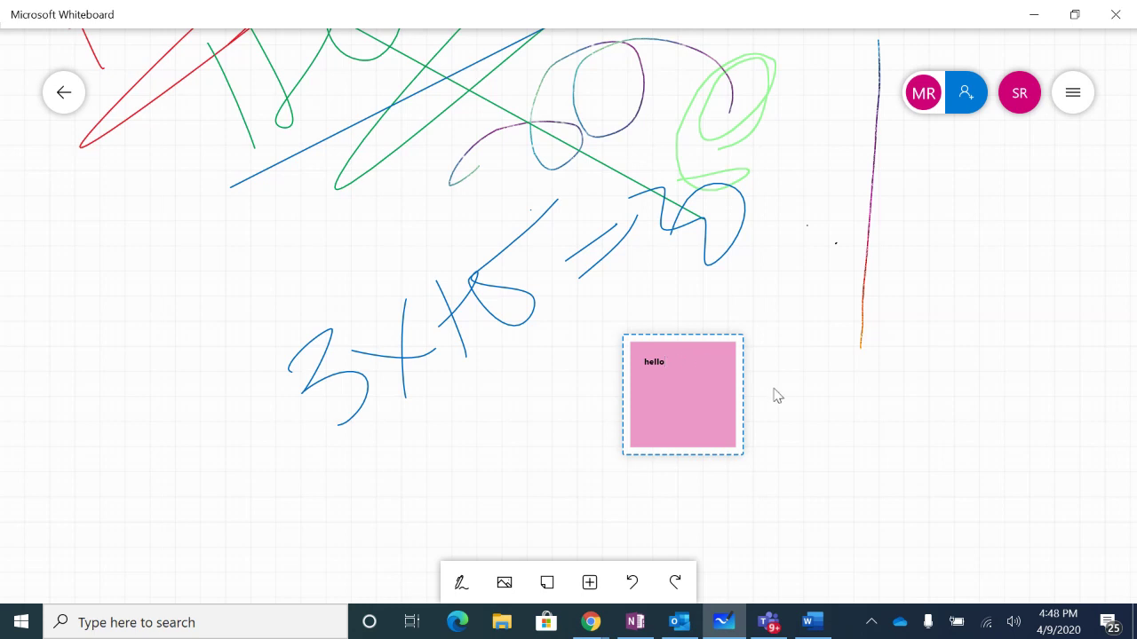
{"action": "left_click", "coordinate": [777, 395]}
Set the "hello" note's background colour to light blue and add a like to it
{"action": "left_click", "coordinate": [673, 372]}
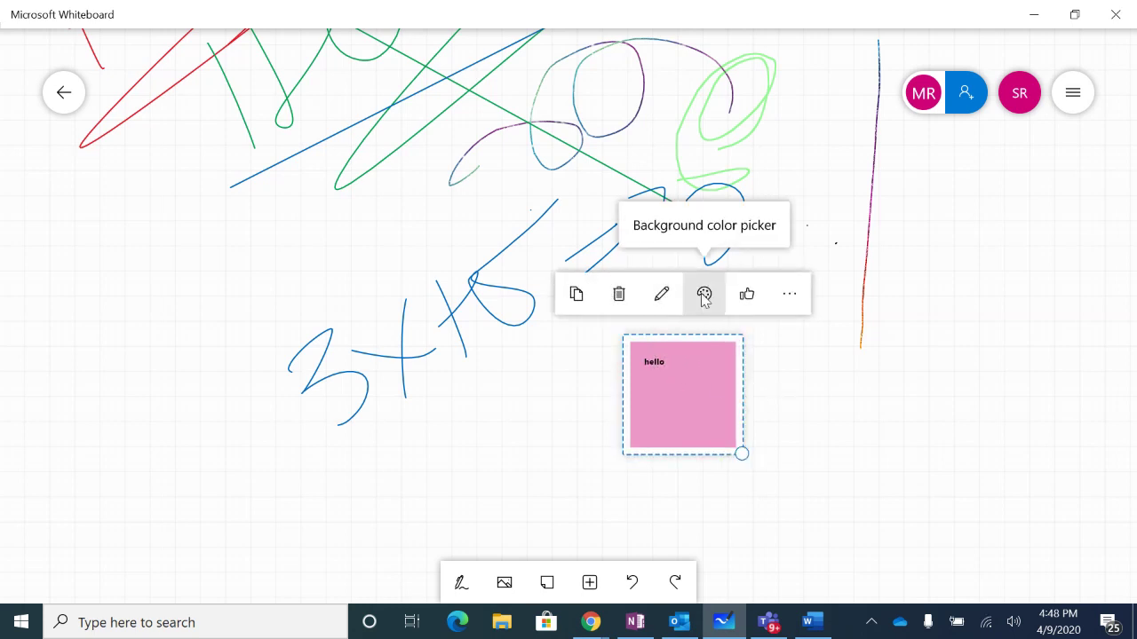
{"action": "left_click", "coordinate": [704, 294]}
{"action": "left_click", "coordinate": [661, 337]}
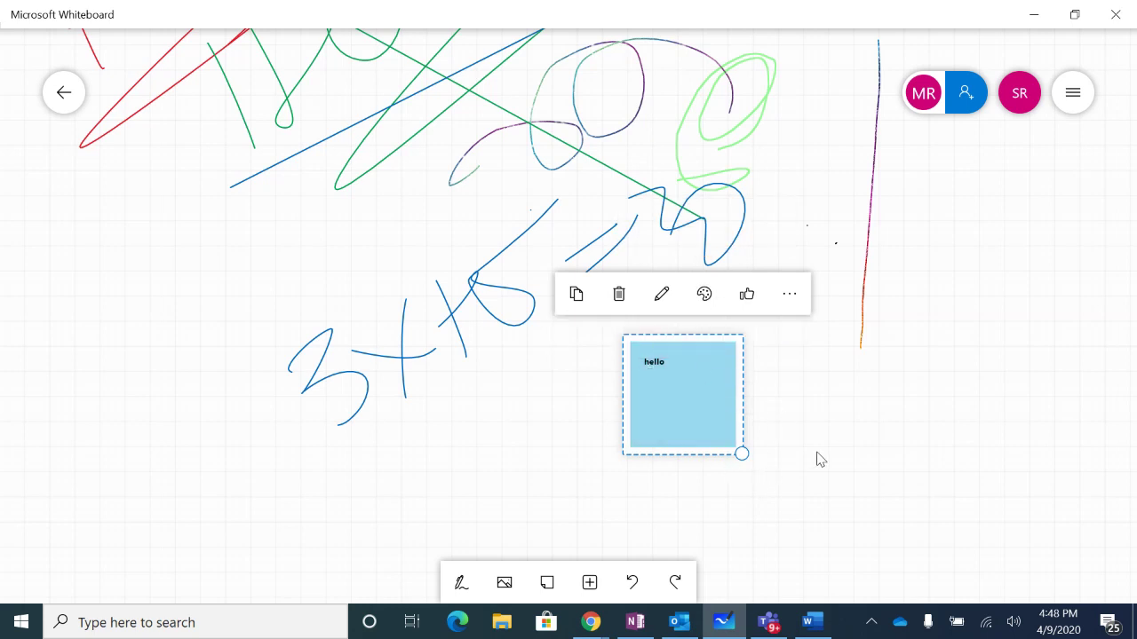
{"action": "left_click", "coordinate": [747, 297]}
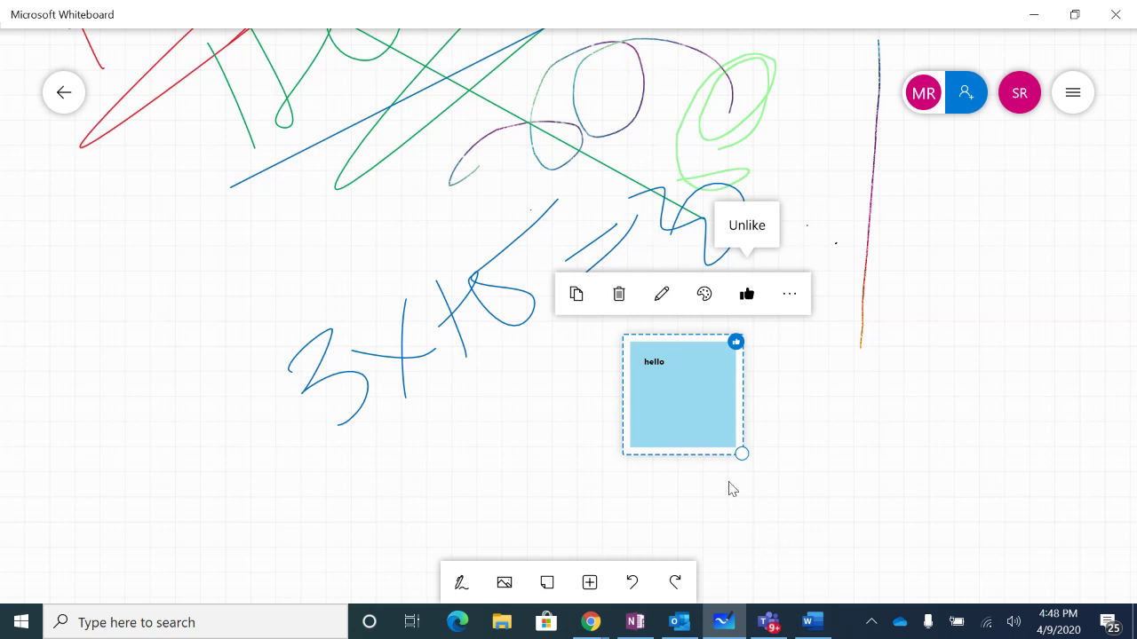
Close the Whiteboard desktop app to return to the Teams meeting, and show the meeting's additional options
{"action": "left_click", "coordinate": [1115, 17]}
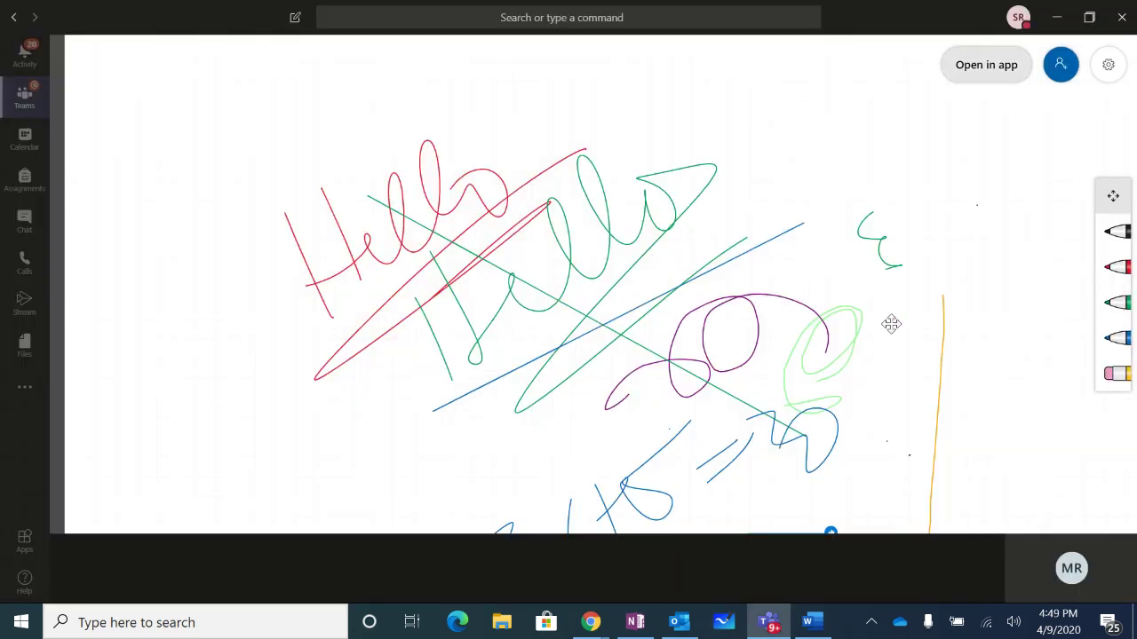
{"action": "mouse_move", "coordinate": [675, 571]}
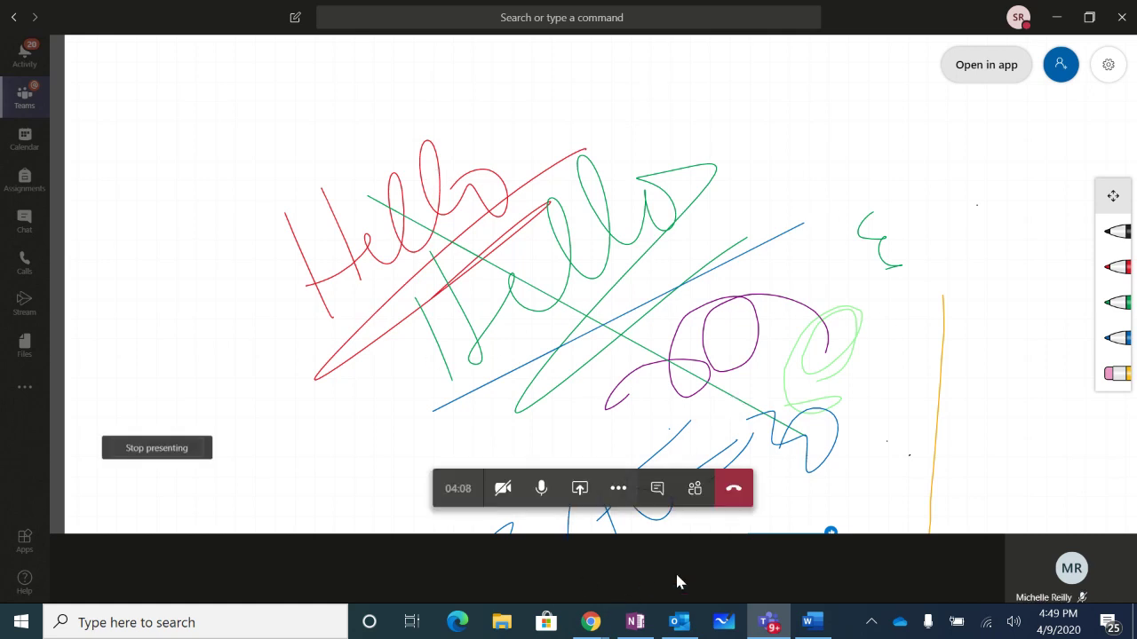
{"action": "left_click", "coordinate": [619, 489]}
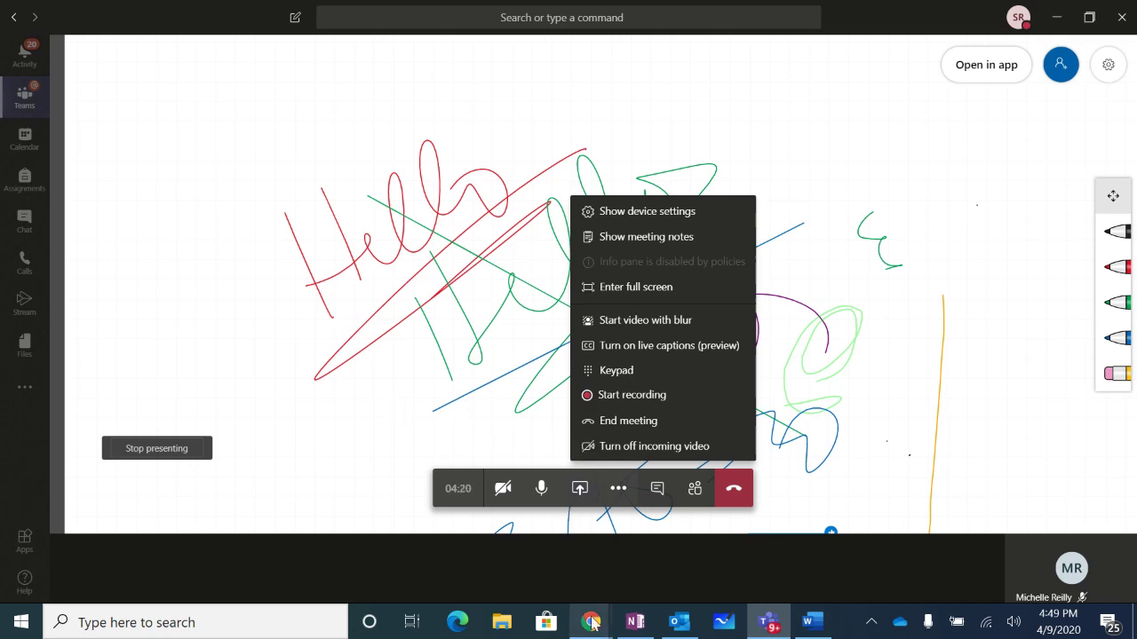
{"action": "mouse_move", "coordinate": [592, 624]}
{"action": "left_click", "coordinate": [671, 576]}
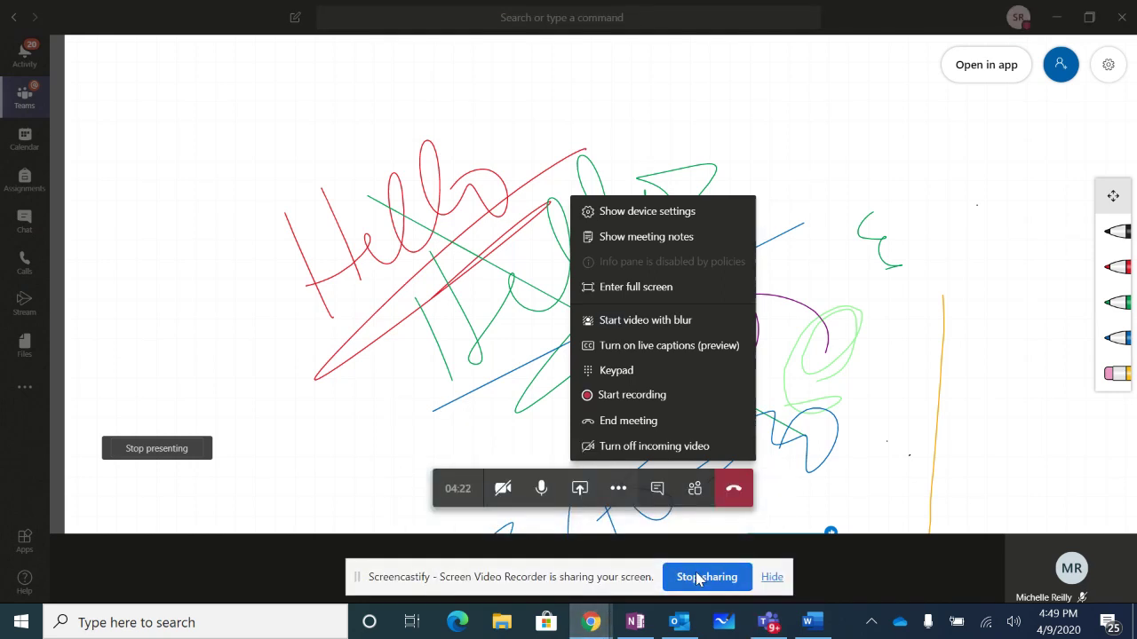